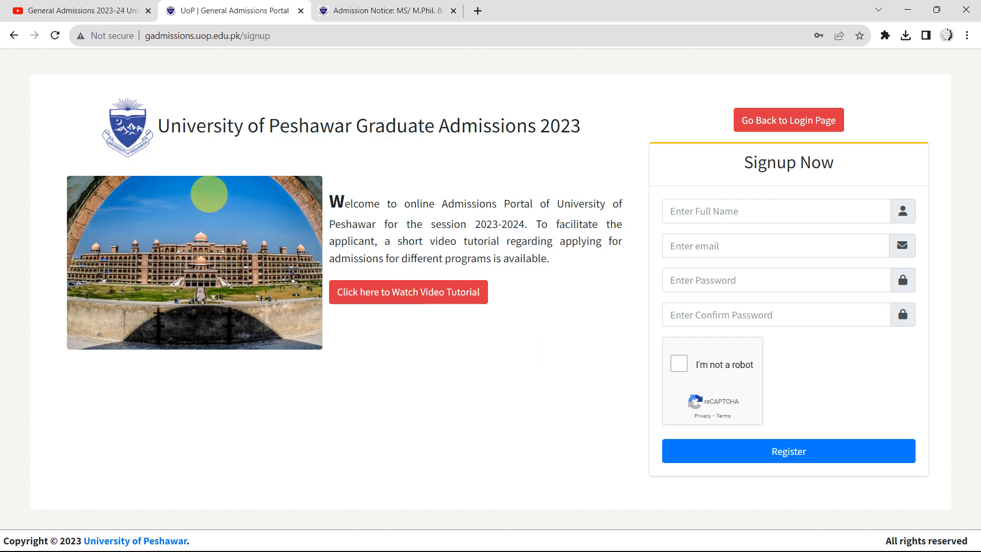
# Go back from the signup page to the Applicant Login page
pyautogui.click(13, 35)
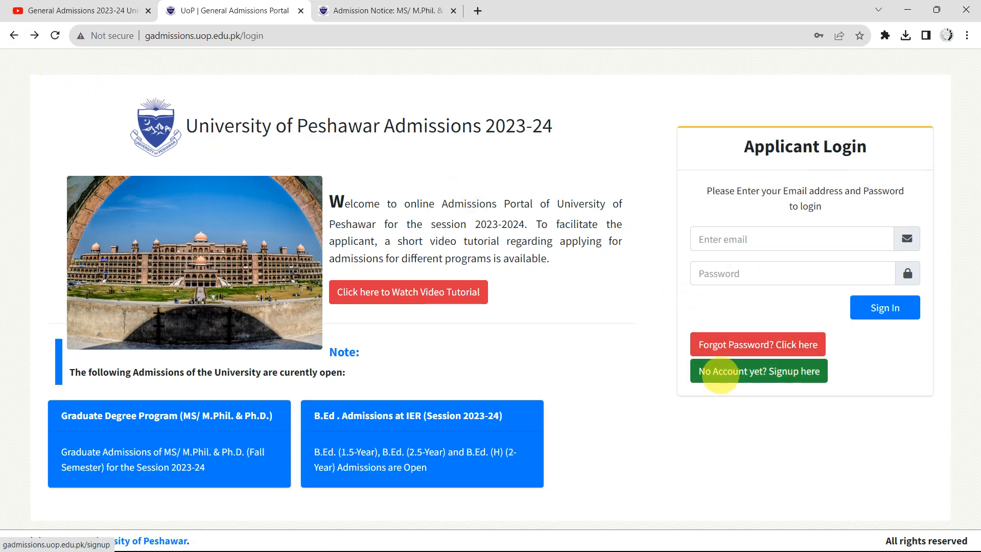
# Open the signup form, tick 'I'm not a robot', then return to the login page
pyautogui.click(747, 372)
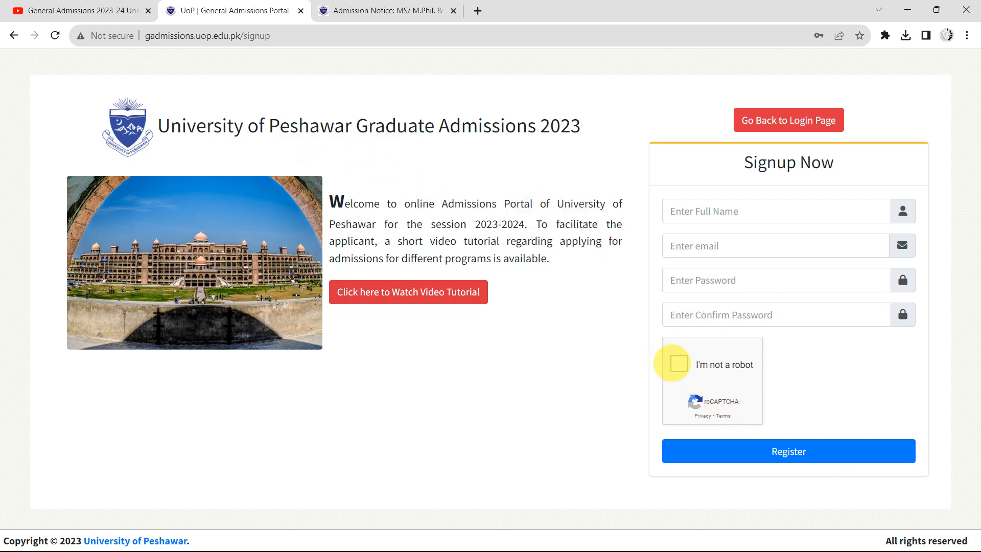
pyautogui.click(673, 363)
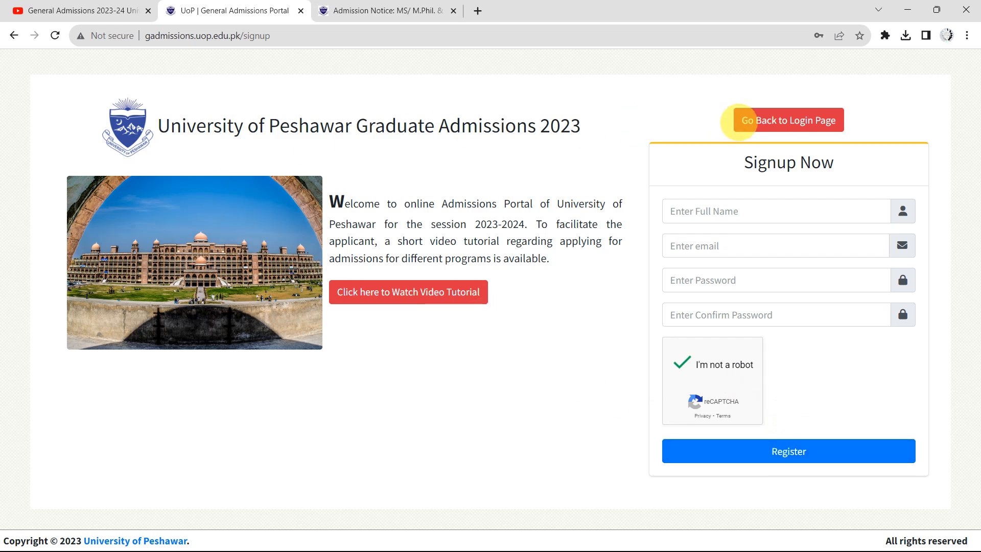
pyautogui.click(762, 126)
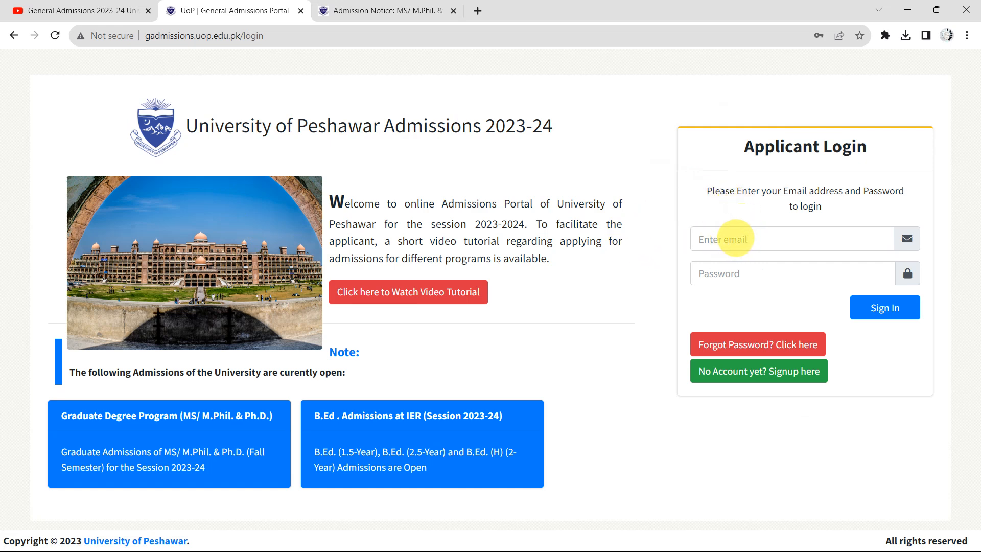
# Sign in with the saved Chrome autofill login to reach Step 1 Personal Information
pyautogui.click(735, 238)
pyautogui.click(766, 272)
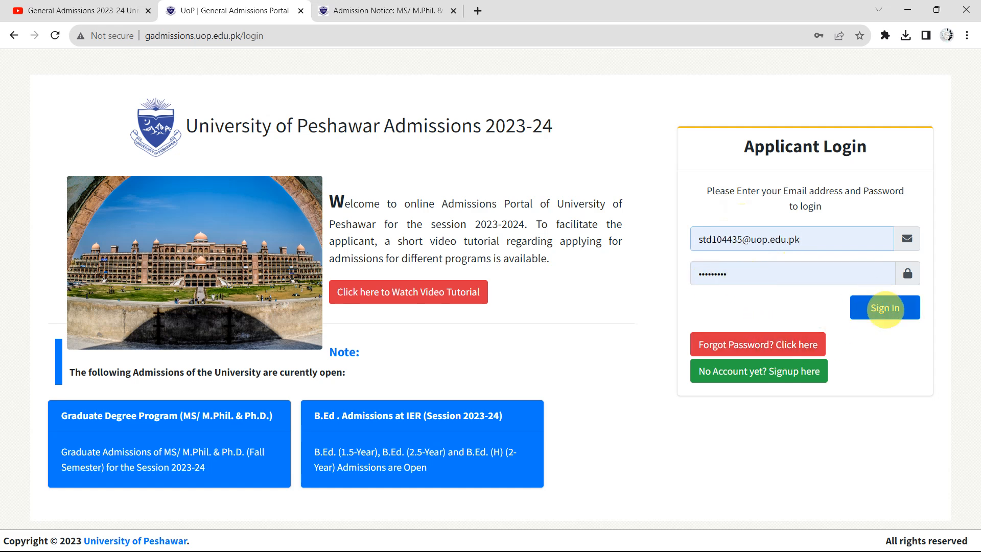
pyautogui.click(885, 308)
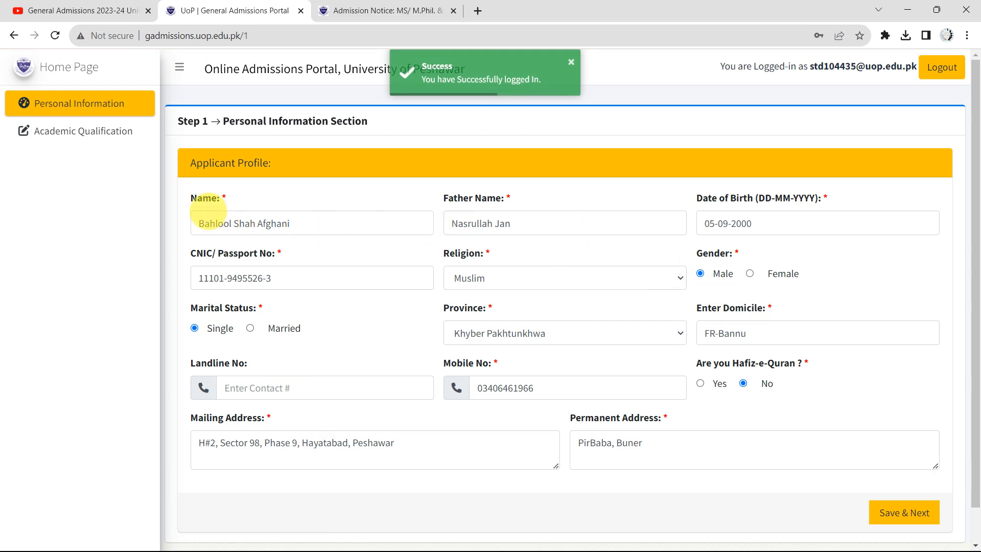
pyautogui.scroll(5, 411, 210)
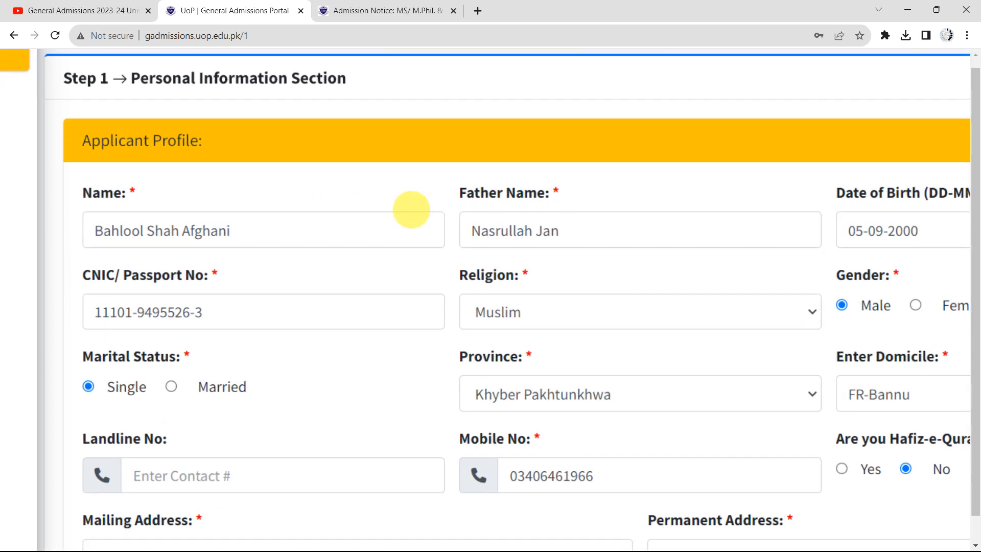
pyautogui.scroll(-1, 411, 209)
pyautogui.hscroll(1, 412, 210)
pyautogui.hscroll(2, 411, 210)
pyautogui.scroll(-2, 411, 210)
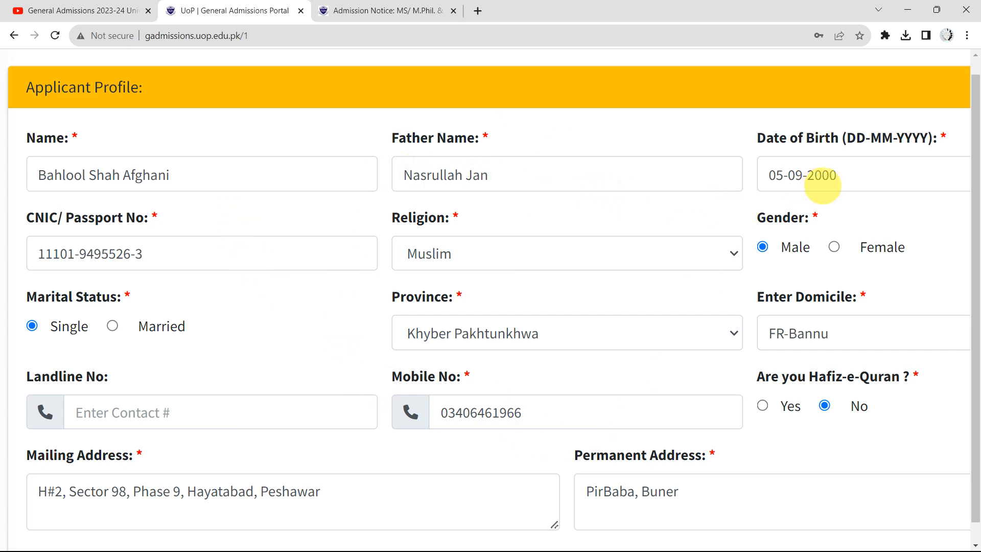
# Replace the Date of Birth 05-09-2000 with 06-08-2002
pyautogui.scroll(-1, 424, 378)
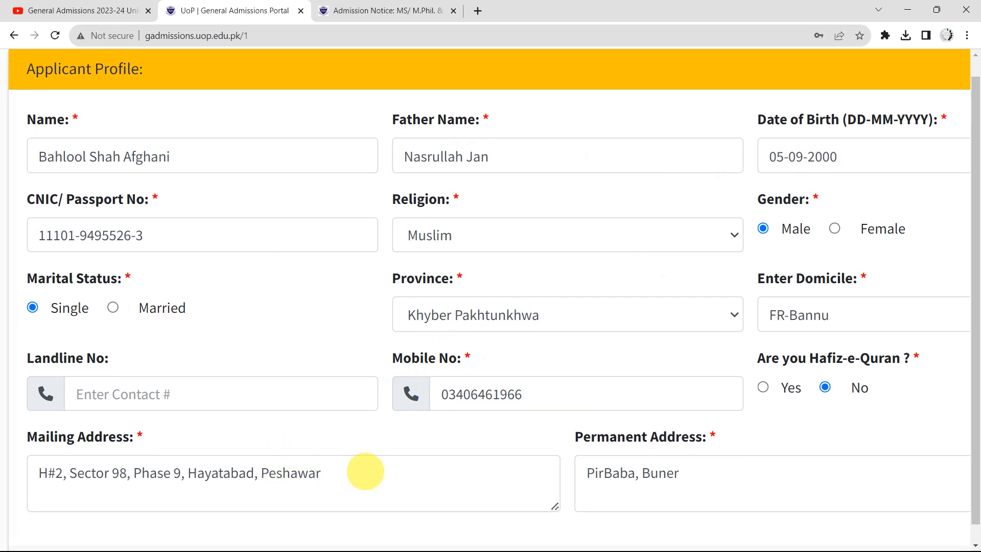
pyautogui.scroll(1, 637, 336)
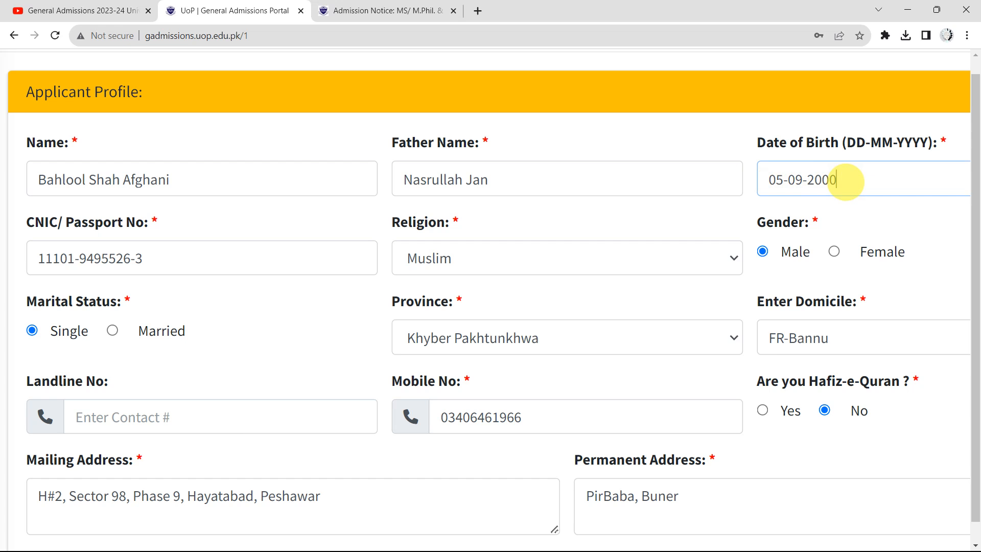
pyautogui.hotkey('shift', 'Left')
pyautogui.hotkey('shift', 'Left')
pyautogui.hotkey('shift', 'Left')
pyautogui.hotkey('shift', 'Left')
pyautogui.hotkey('shift', 'Left')
pyautogui.hotkey('shift', 'Left')
pyautogui.hotkey('shift', 'Left')
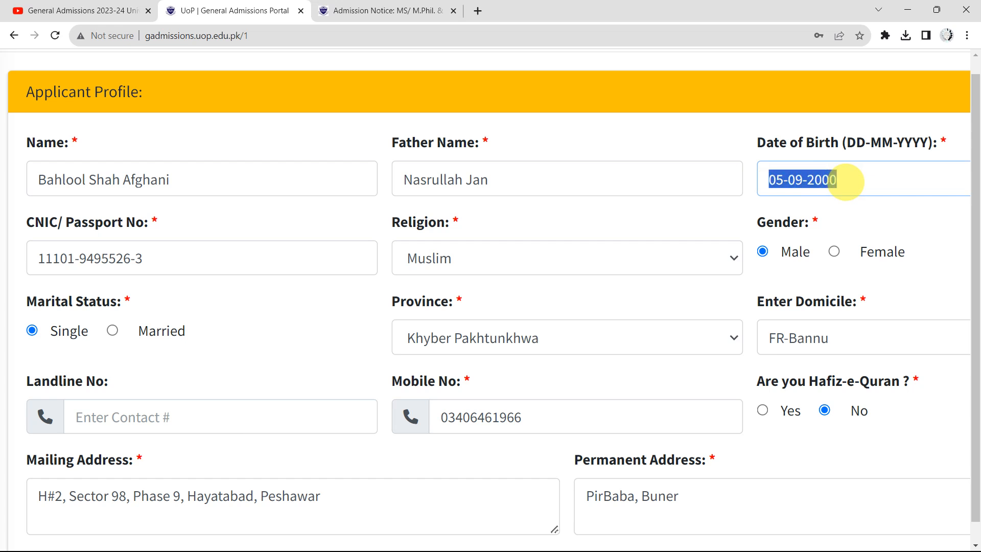
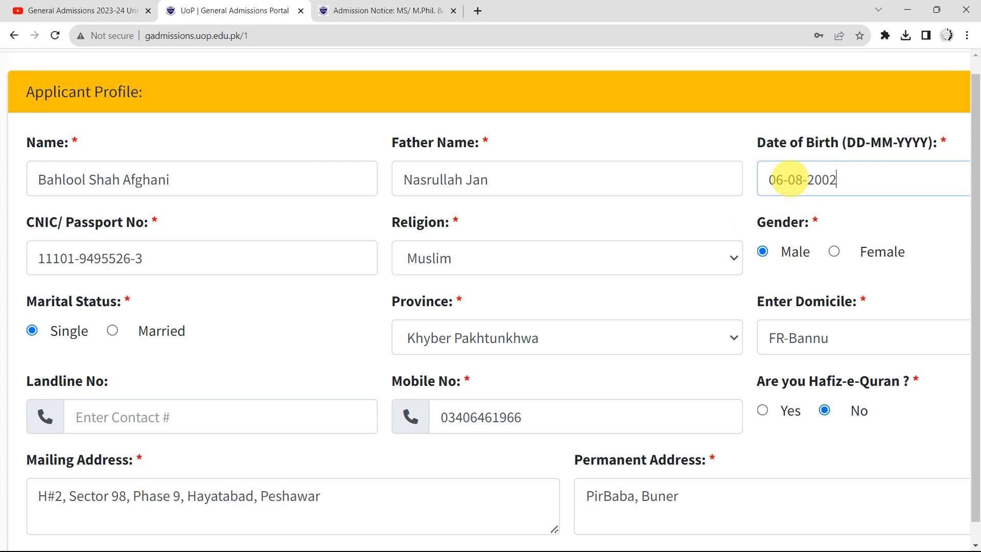
pyautogui.hotkey('ctrl', '-')
pyautogui.hotkey('ctrl', '-')
pyautogui.hotkey('ctrl', '-')
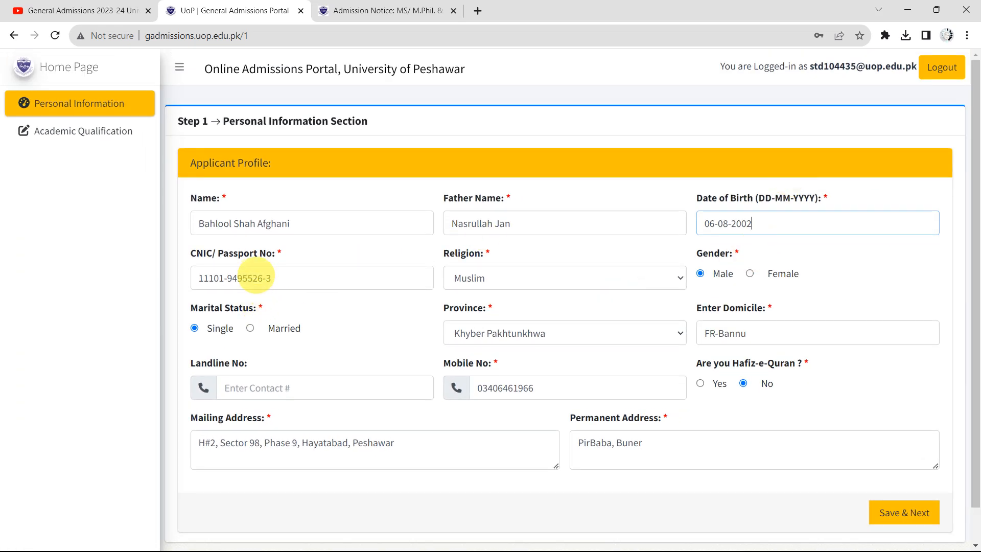
pyautogui.hotkey('ctrl', '+')
pyautogui.hotkey('ctrl', '+')
pyautogui.hotkey('ctrl', '+')
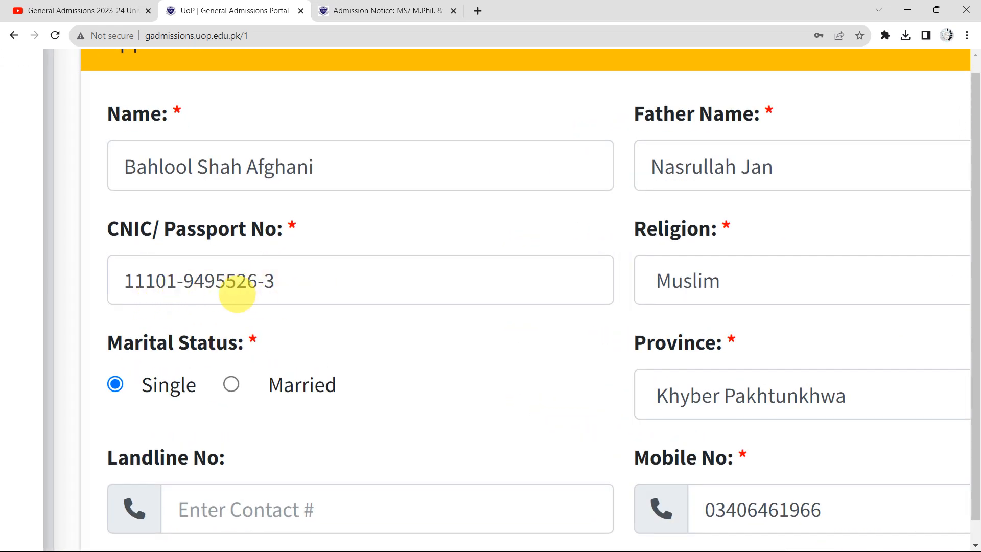
pyautogui.hscroll(1, 377, 315)
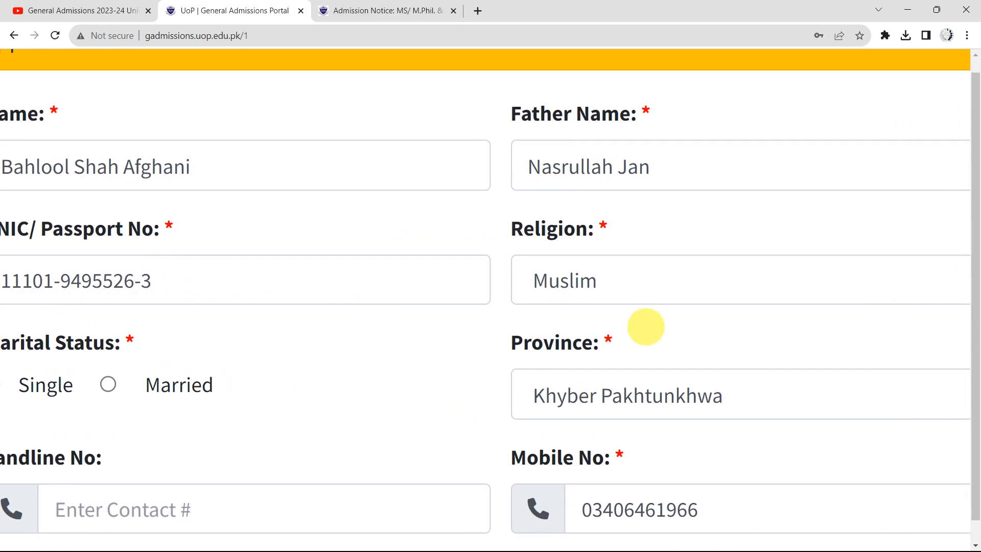
pyautogui.hscroll(2, 587, 328)
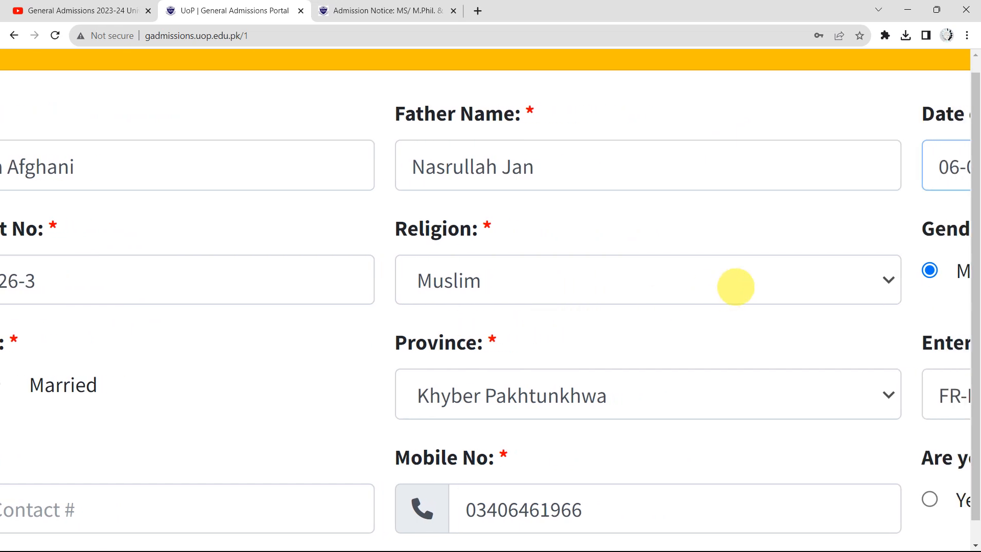
pyautogui.click(736, 287)
pyautogui.click(732, 279)
pyautogui.hscroll(4, 733, 276)
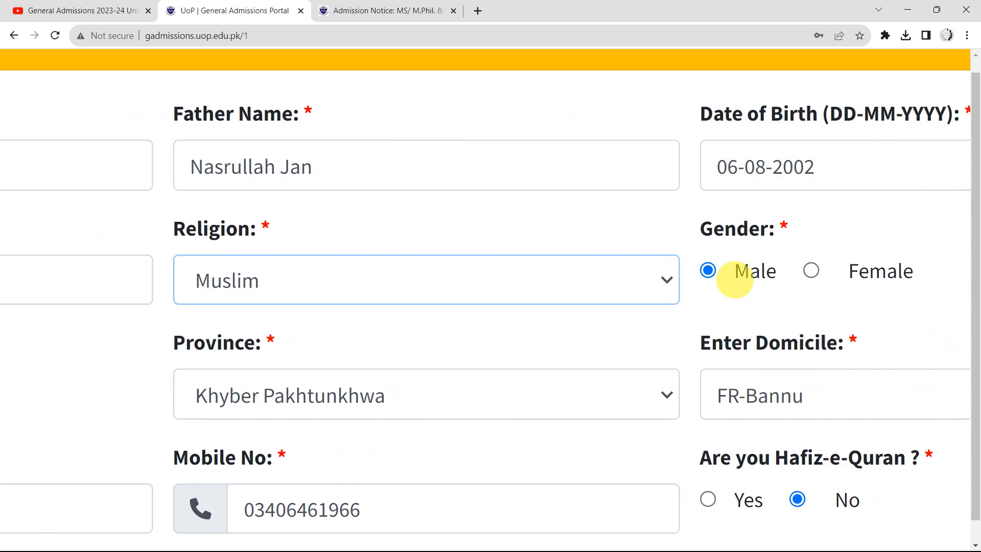
pyautogui.scroll(-1, 613, 290)
pyautogui.hscroll(-3, 612, 289)
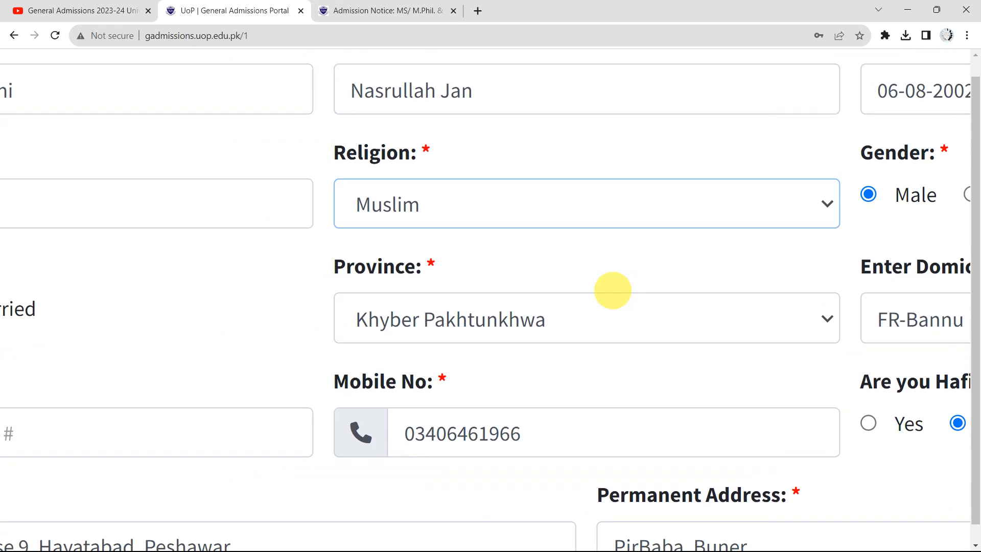
pyautogui.hscroll(2, 612, 289)
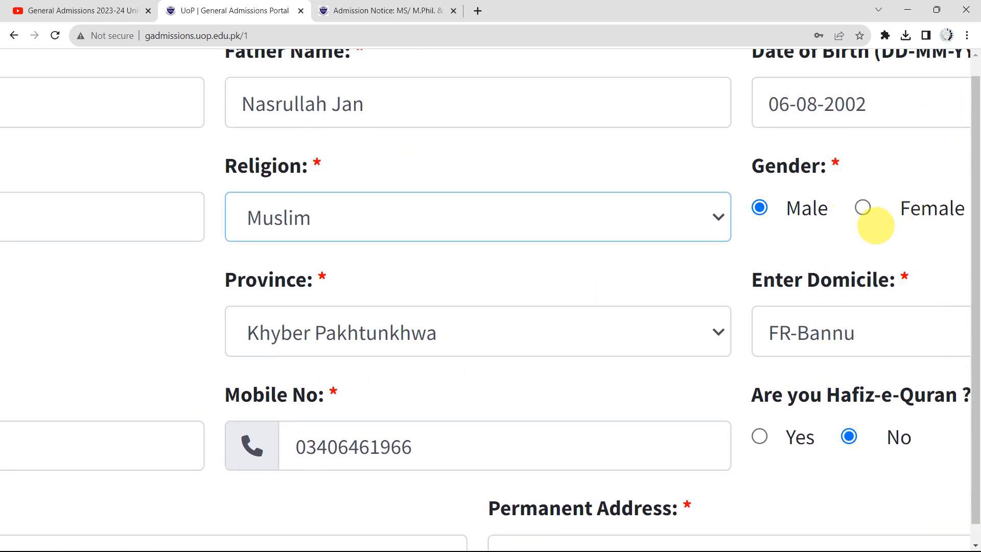
pyautogui.hscroll(3, 849, 230)
pyautogui.hscroll(-2, 848, 233)
pyautogui.hscroll(-15, 849, 231)
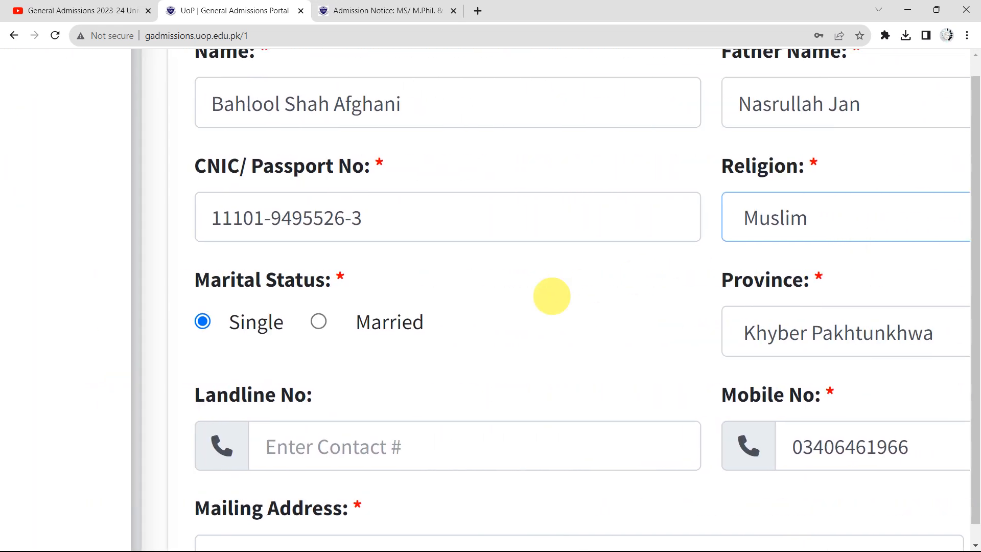
pyautogui.hscroll(5, 517, 329)
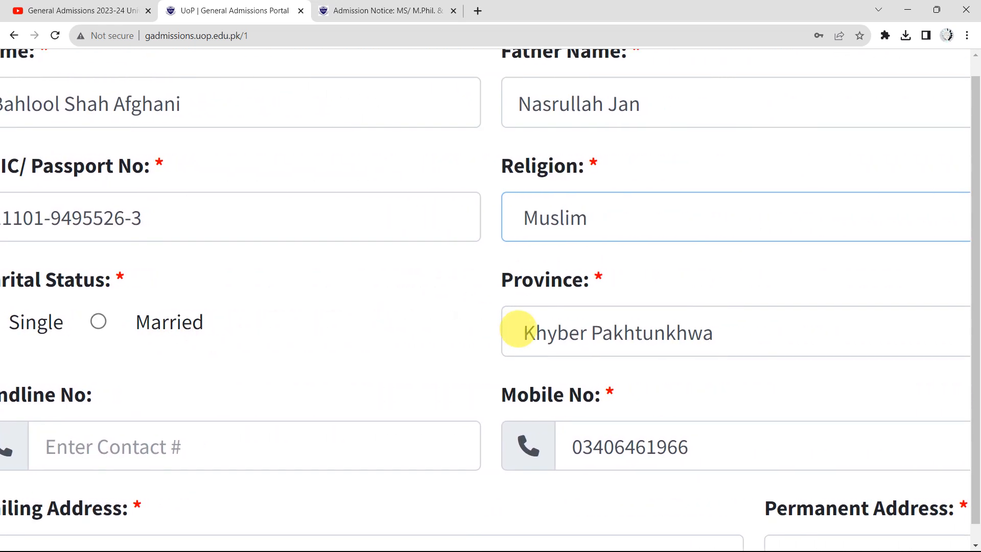
pyautogui.hscroll(5, 440, 324)
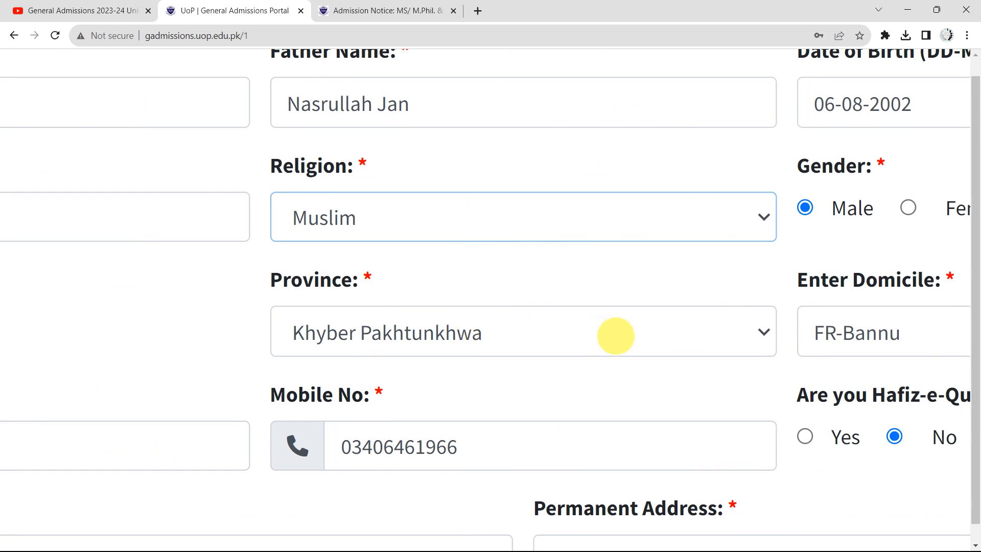
pyautogui.click(616, 337)
pyautogui.scroll(-1, 536, 351)
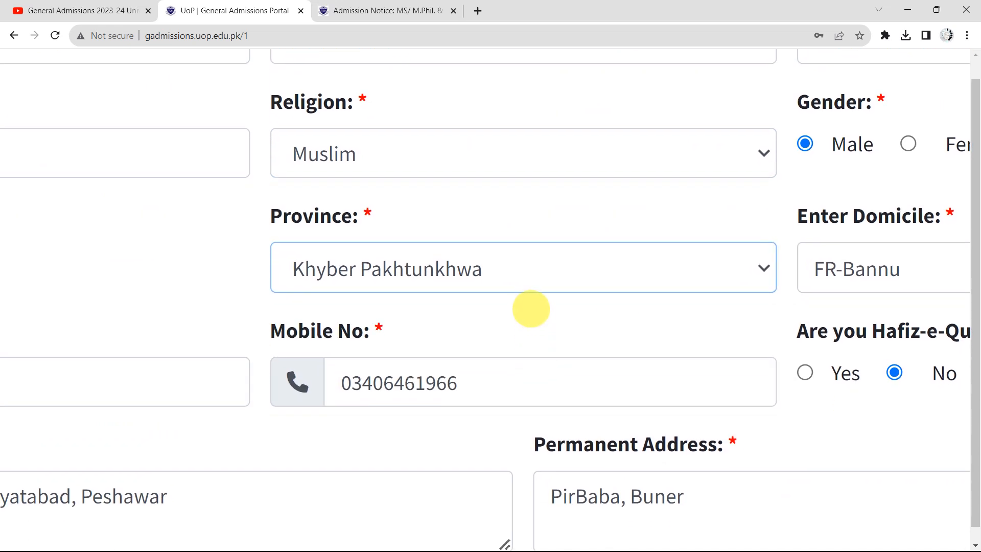
pyautogui.click(561, 283)
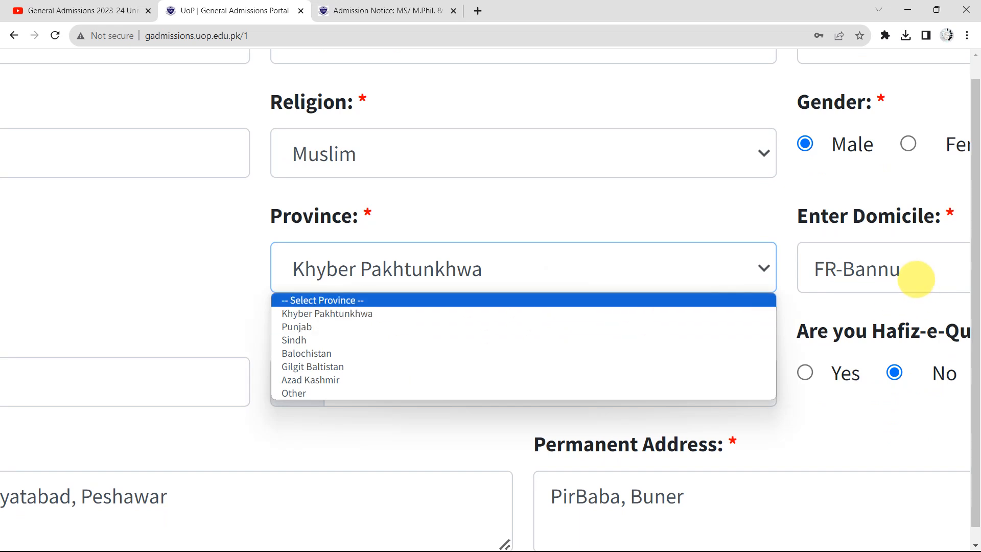
pyautogui.click(916, 278)
pyautogui.click(915, 279)
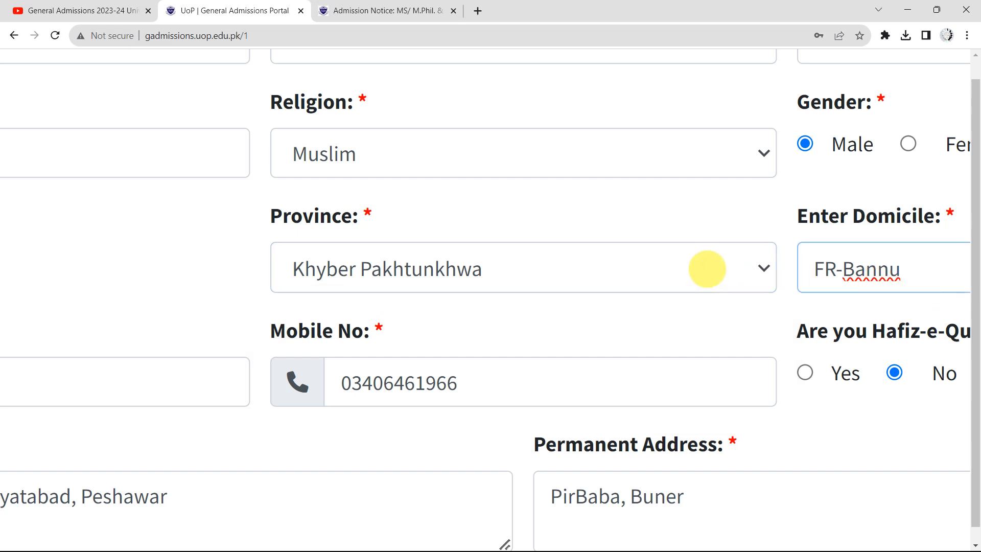
pyautogui.click(705, 267)
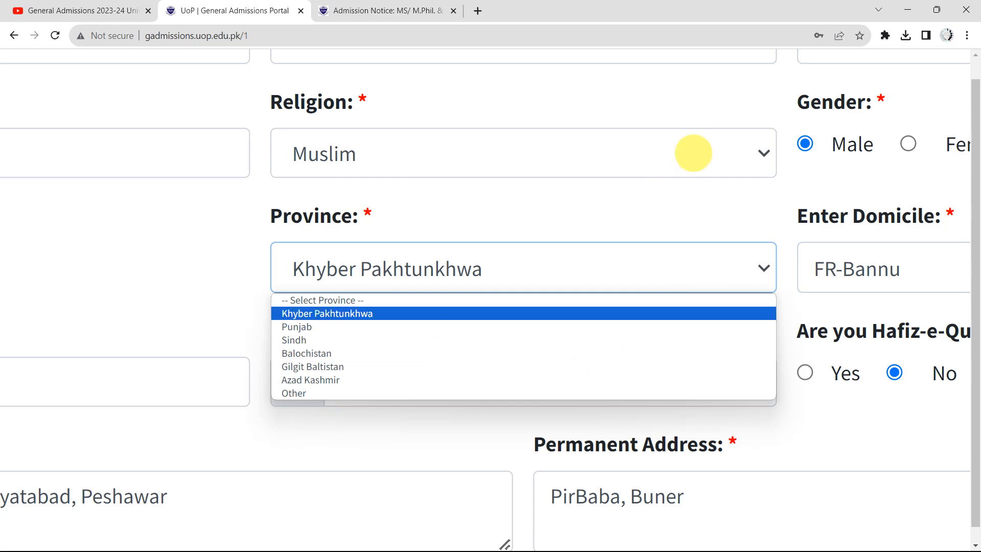
pyautogui.click(720, 214)
pyautogui.scroll(-3, 720, 215)
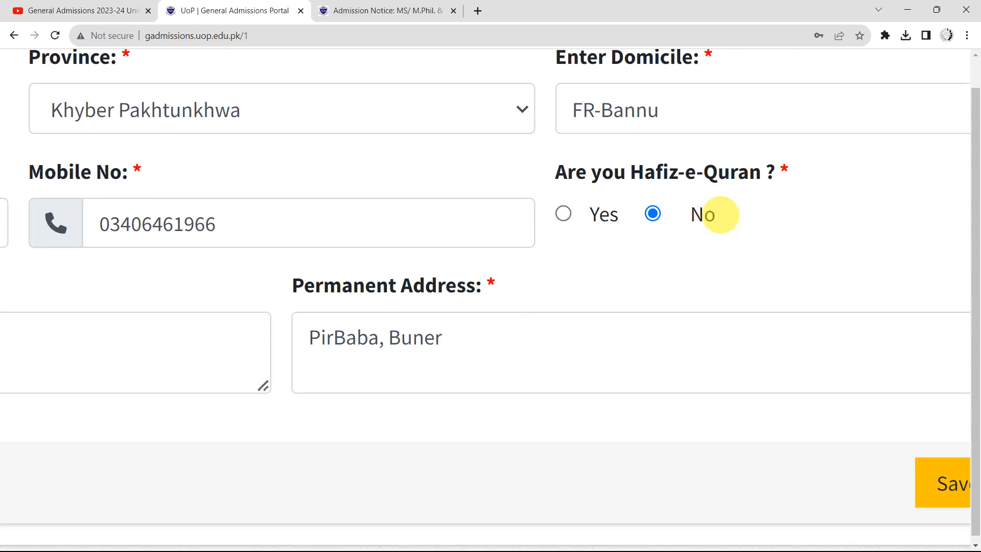
pyautogui.scroll(2, 868, 143)
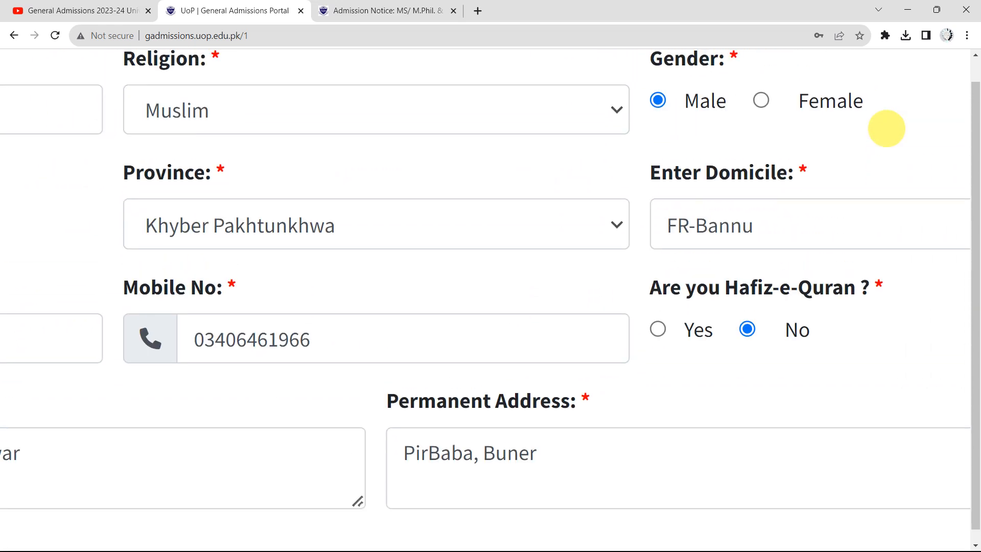
pyautogui.click(784, 221)
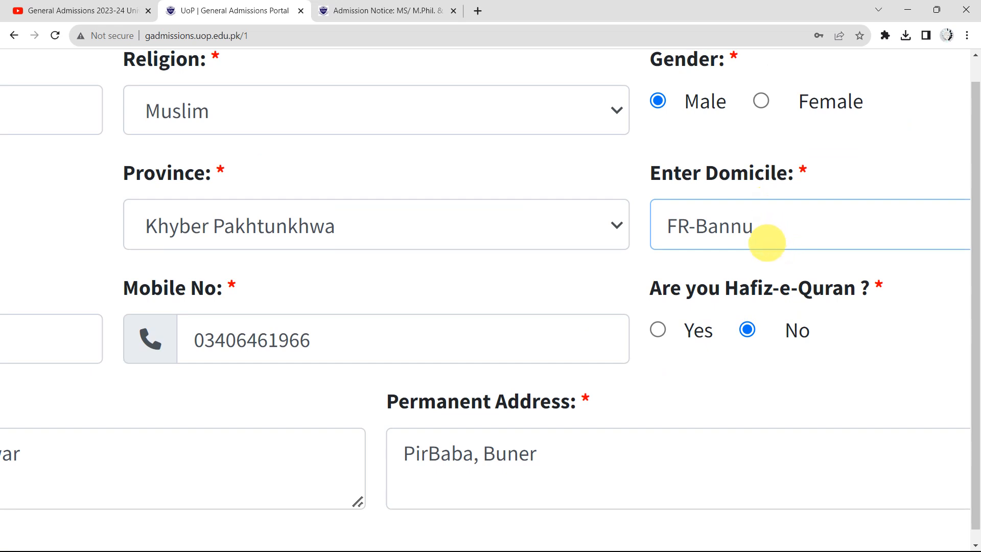
pyautogui.hscroll(-2, 698, 256)
pyautogui.scroll(-1, 698, 256)
pyautogui.hscroll(-1, 697, 255)
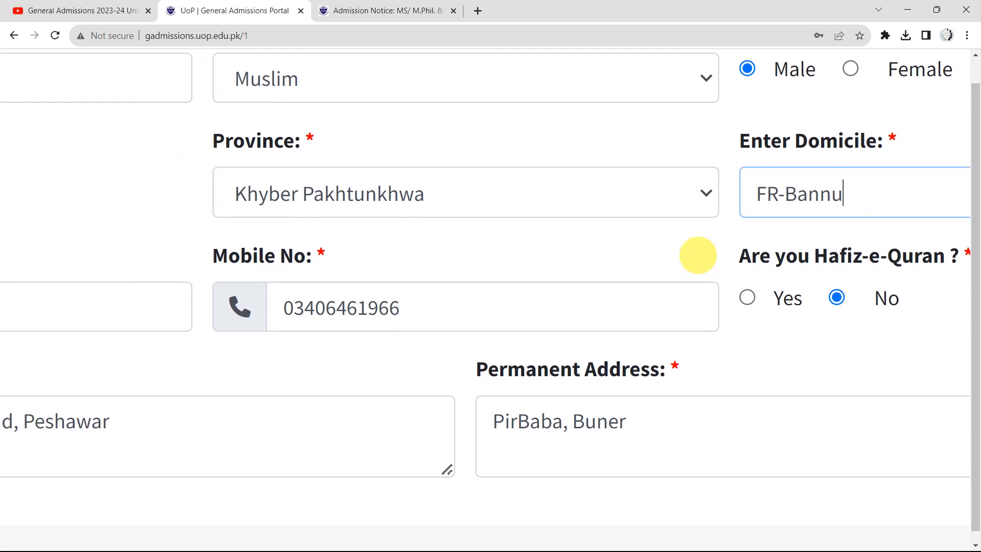
pyautogui.hscroll(-8, 697, 255)
pyautogui.scroll(-1, 697, 255)
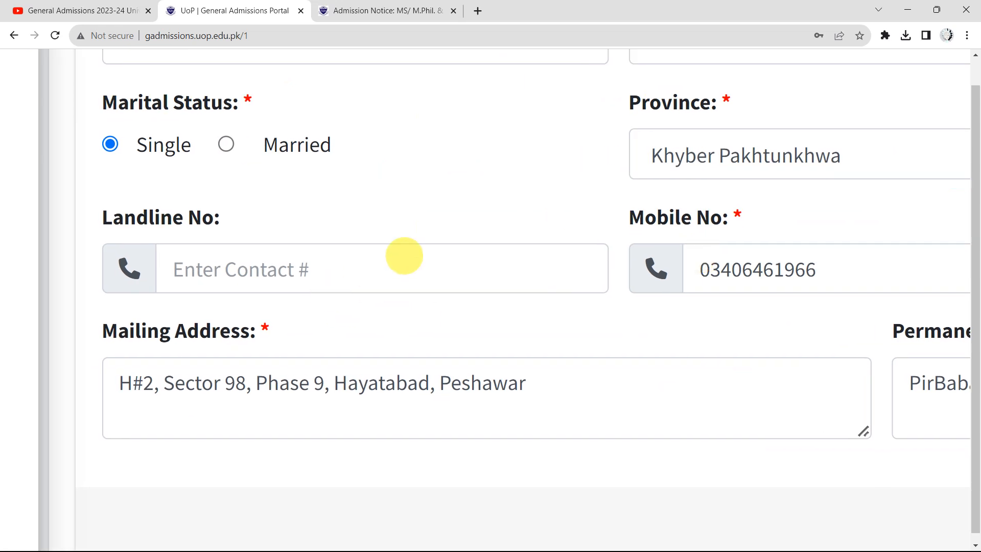
pyautogui.hscroll(4, 405, 256)
pyautogui.hscroll(4, 613, 251)
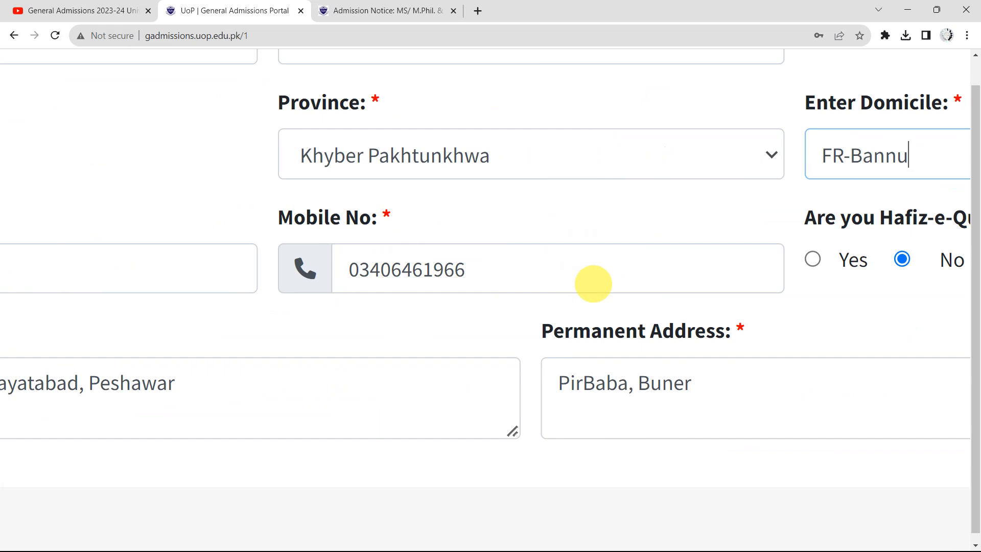
pyautogui.hscroll(4, 499, 267)
pyautogui.hscroll(2, 499, 267)
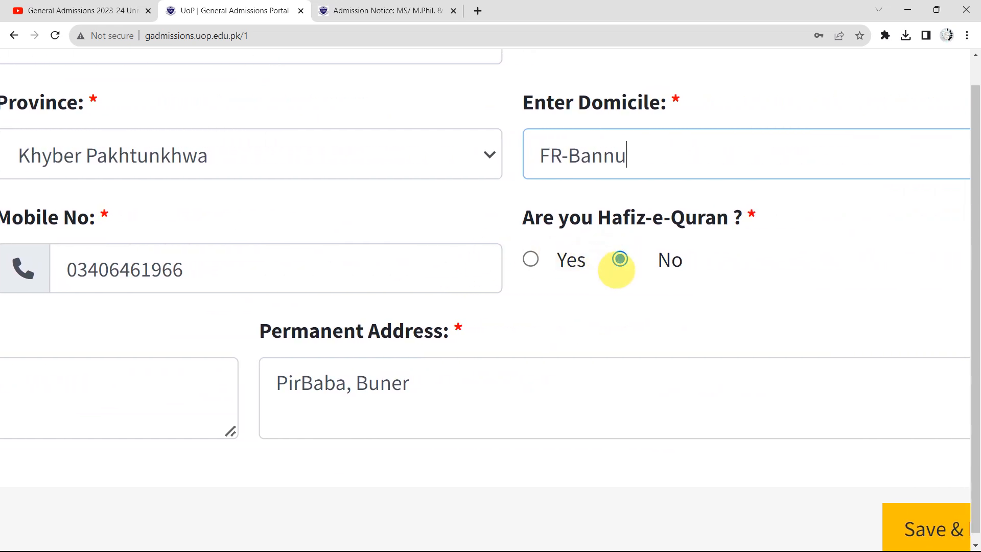
pyautogui.hscroll(-6, 617, 269)
pyautogui.hscroll(-6, 616, 269)
pyautogui.scroll(-1, 616, 270)
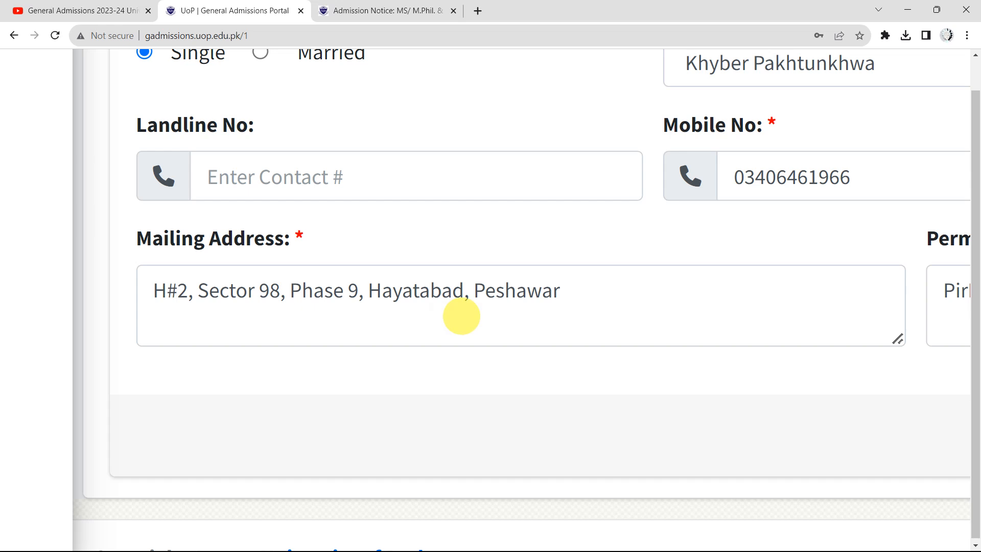
pyautogui.hscroll(2, 461, 316)
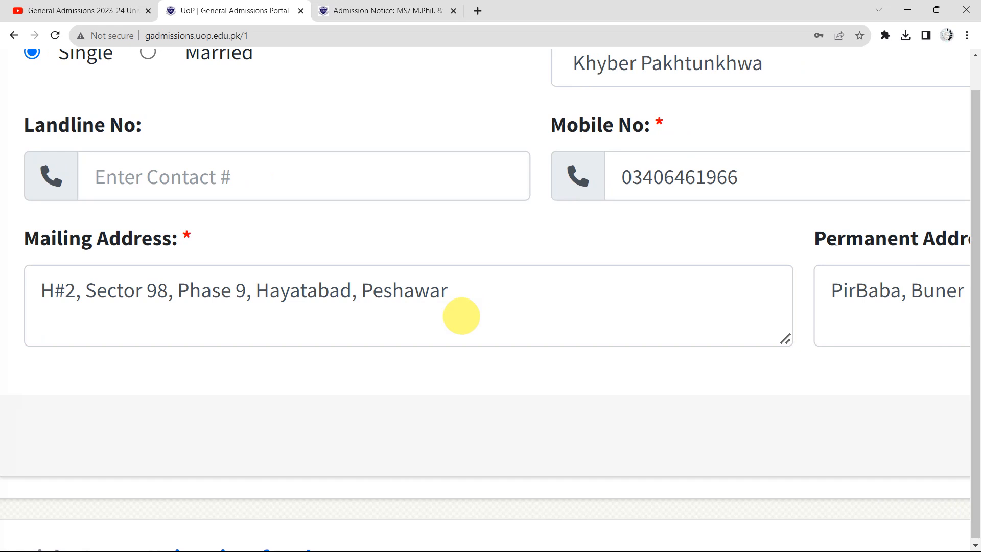
pyautogui.hscroll(2, 461, 316)
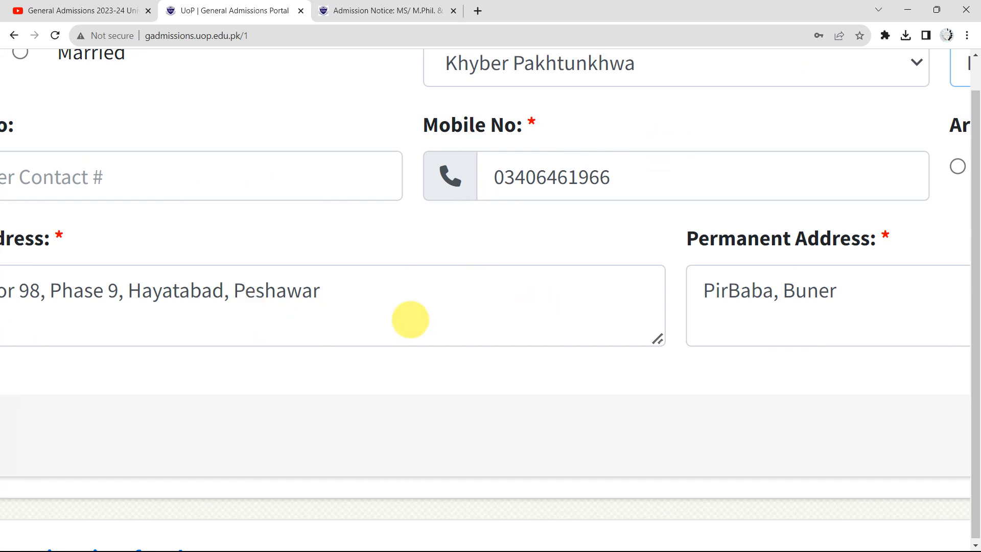
pyautogui.hscroll(2, 410, 319)
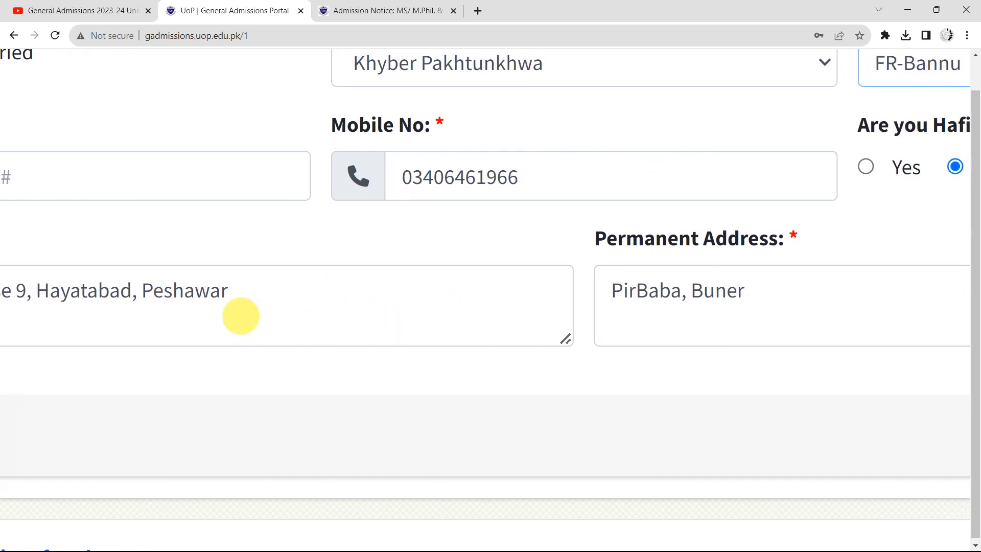
pyautogui.hscroll(-3, 236, 296)
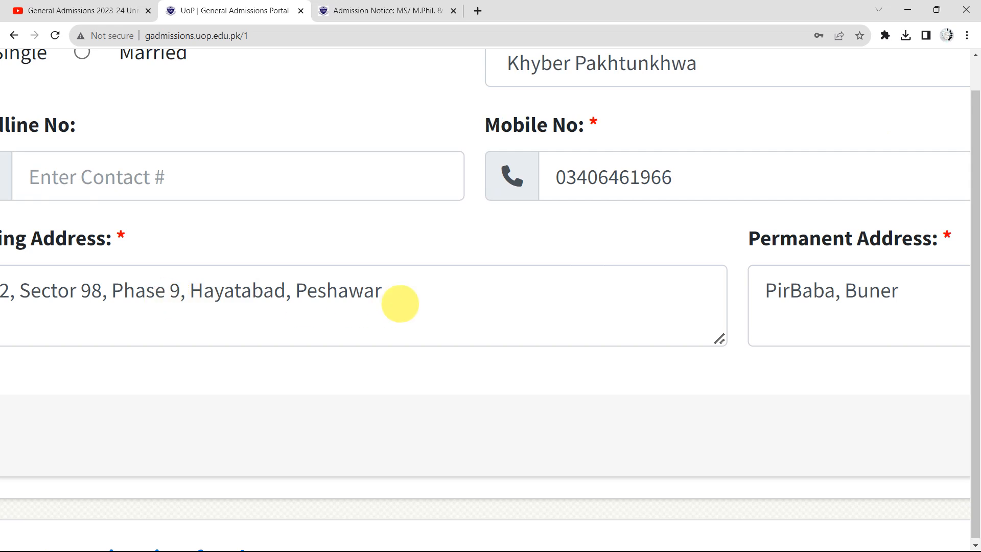
pyautogui.hscroll(8, 399, 305)
pyautogui.hscroll(1, 400, 305)
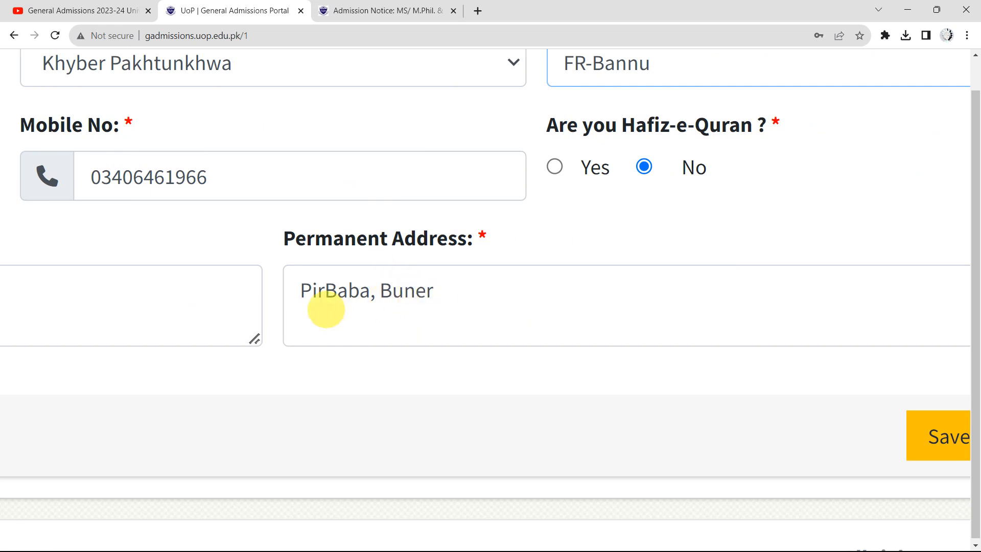
pyautogui.hscroll(3, 665, 344)
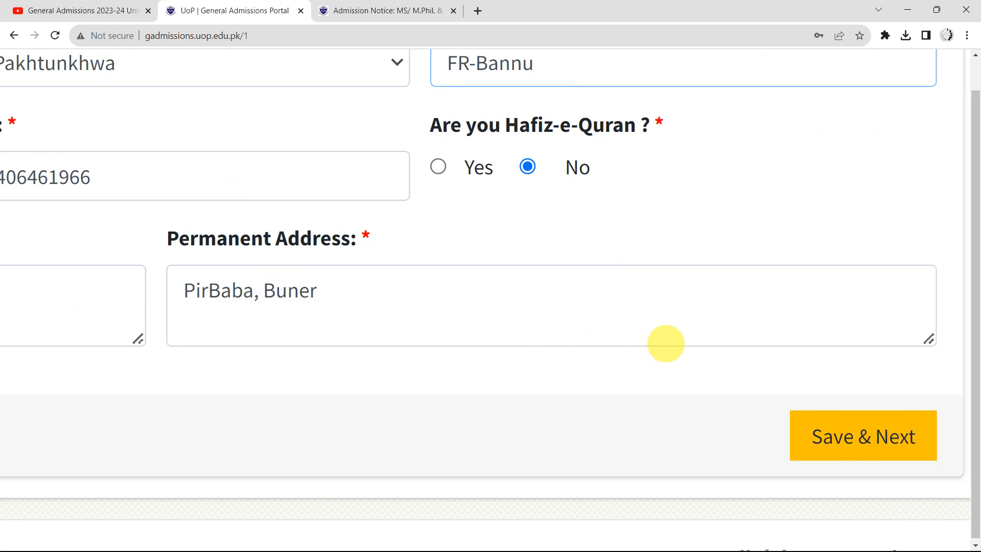
pyautogui.scroll(-1, 666, 344)
pyautogui.scroll(-1, 536, 340)
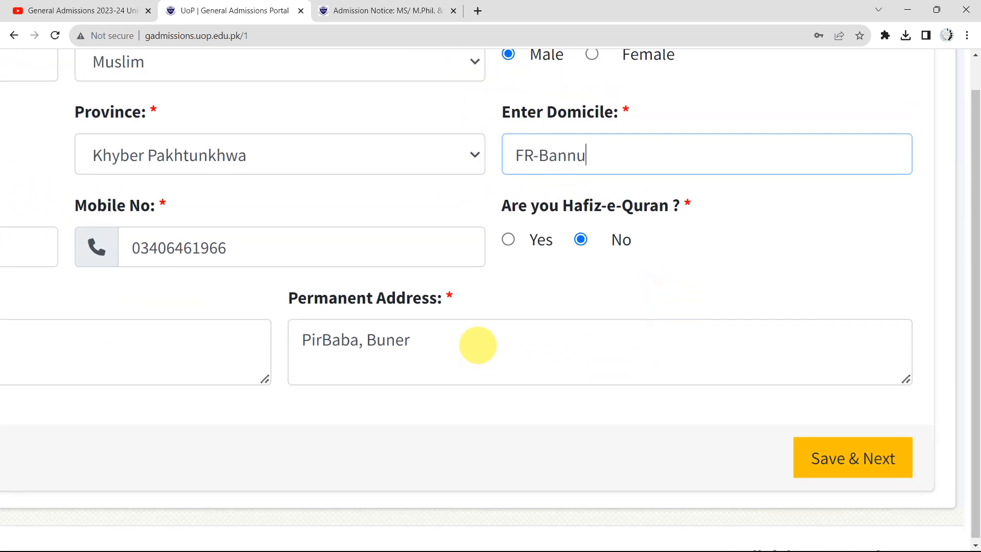
pyautogui.scroll(-3, 477, 346)
pyautogui.scroll(-1, 455, 437)
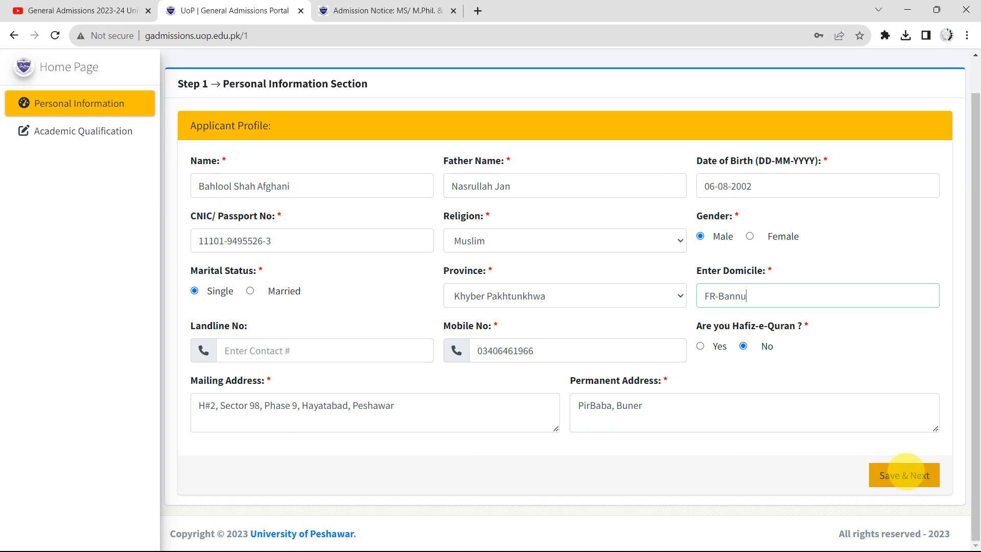
# Save the personal information and open the Step 2 Add Qualification form
pyautogui.click(915, 472)
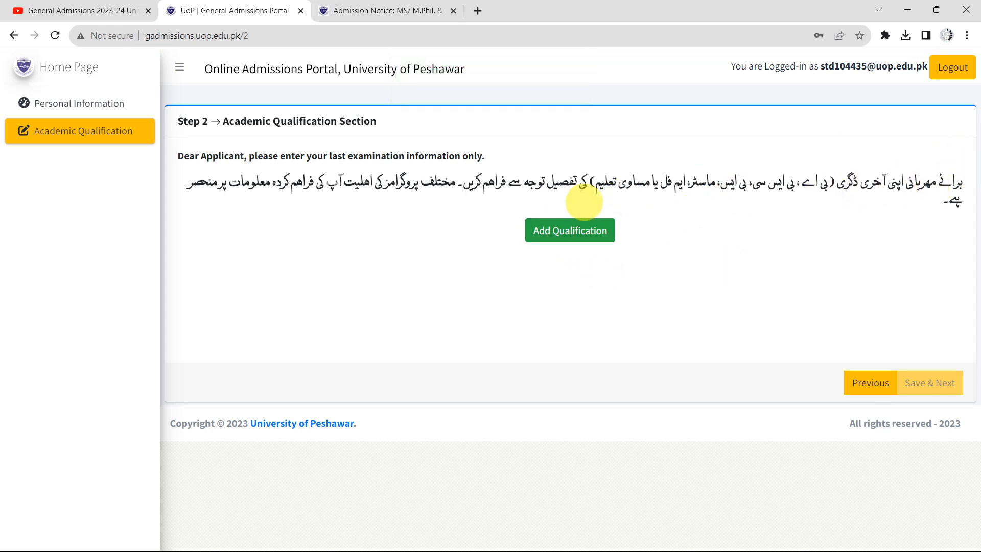
pyautogui.click(576, 228)
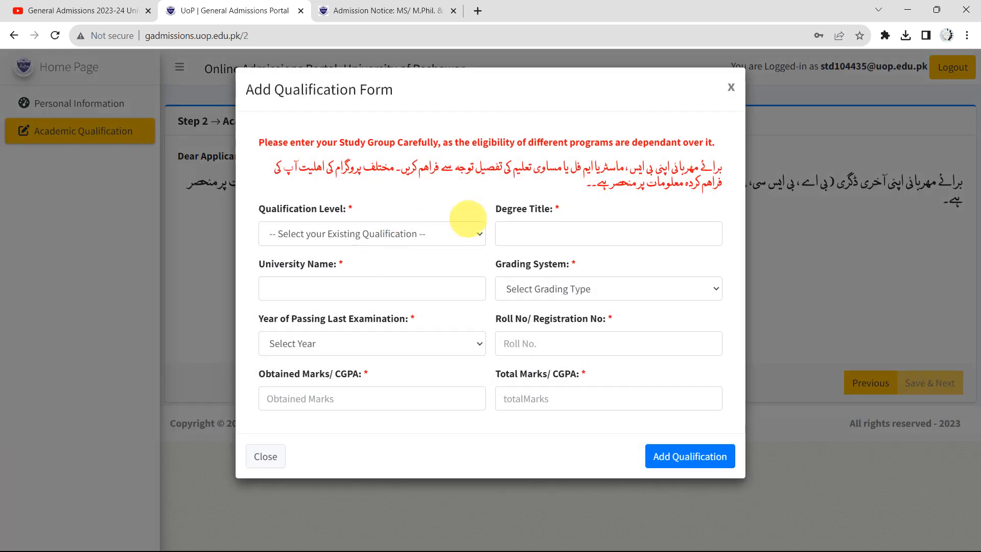
# Set level BS/M.A/M.Sc., degree title 'Bachelor Studies in Enlish', university University of Peshawar
pyautogui.click(437, 232)
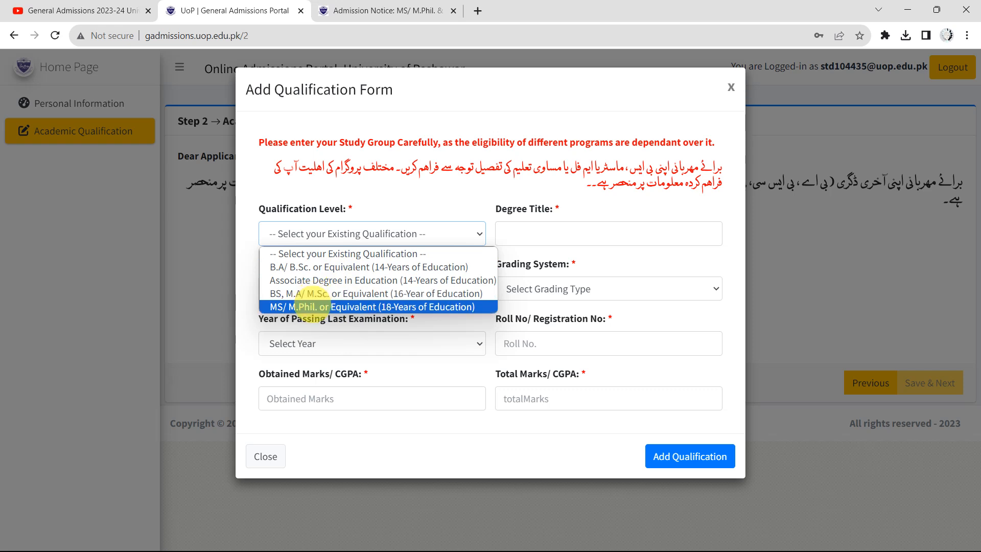
pyautogui.click(313, 293)
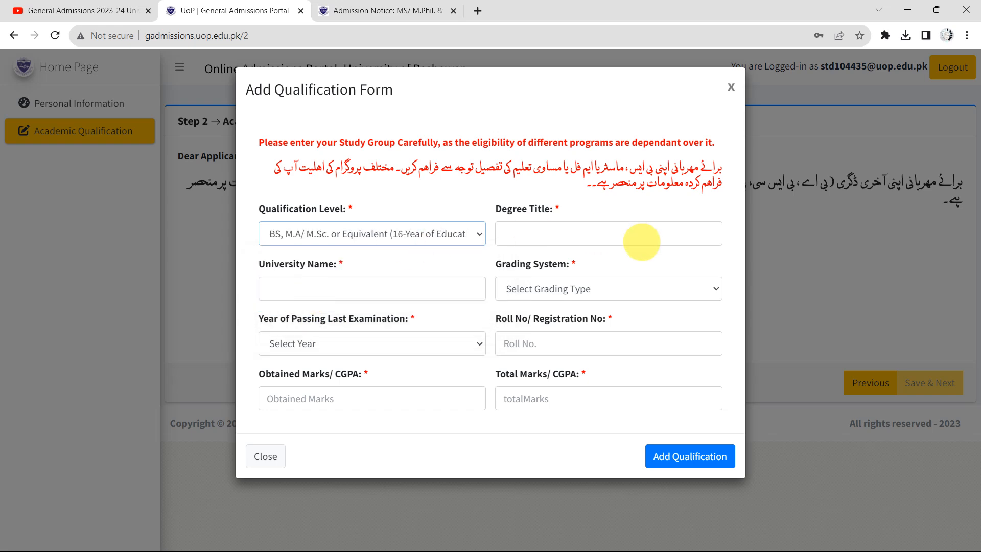
pyautogui.write('Bachelo')
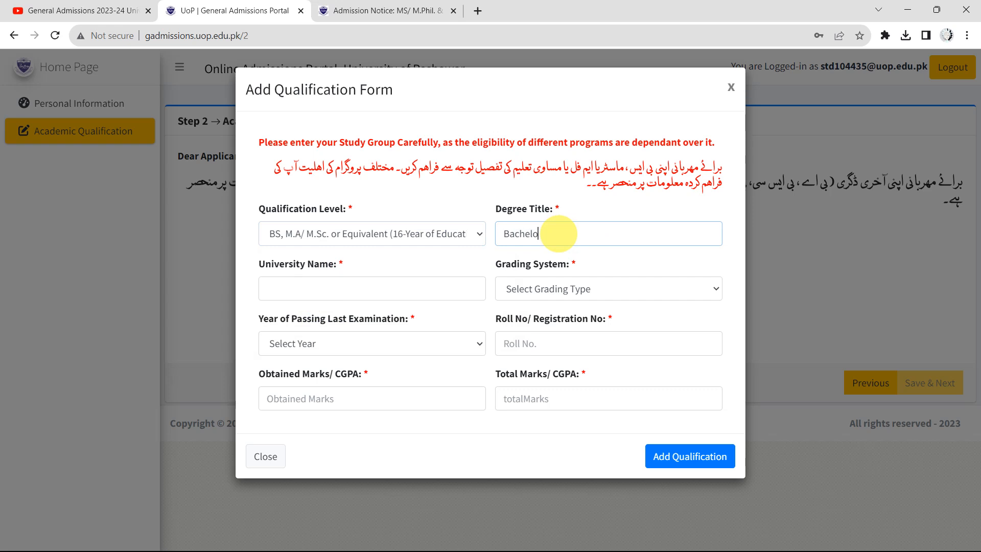
pyautogui.write('r Studies in Enlish')
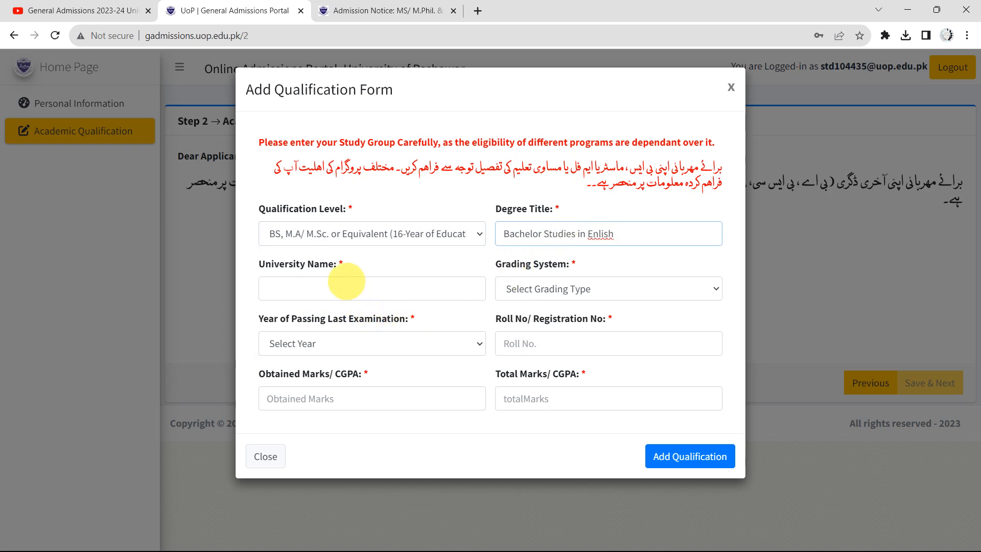
pyautogui.click(341, 282)
pyautogui.click(381, 343)
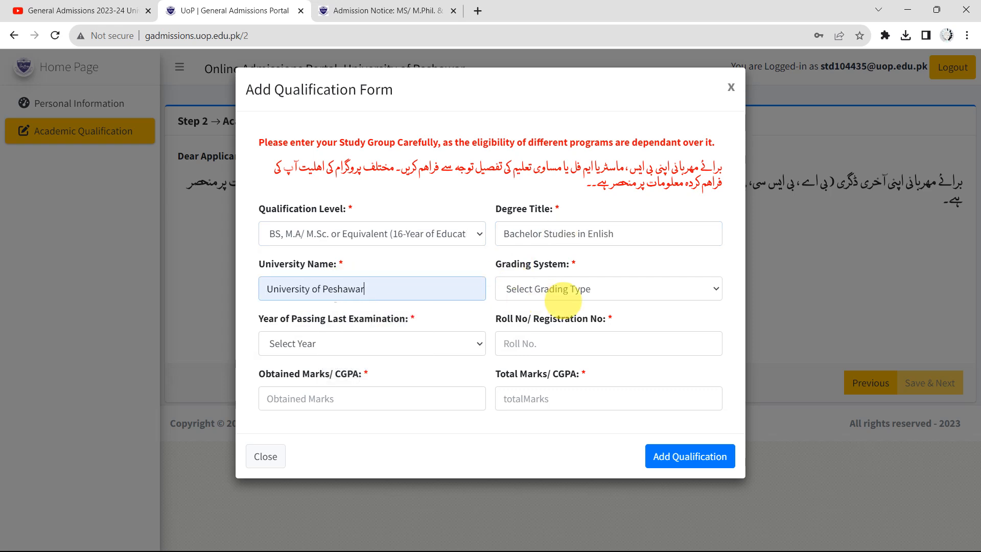
pyautogui.click(593, 284)
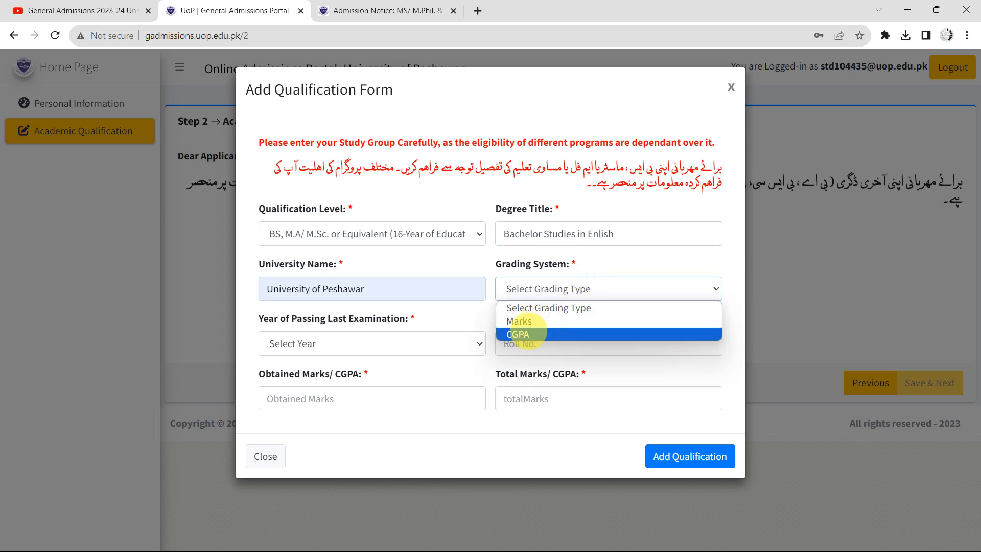
# Enter CGPA grading, passing year 2022, the saved roll number, and 2.82 out of 4.00
pyautogui.click(526, 333)
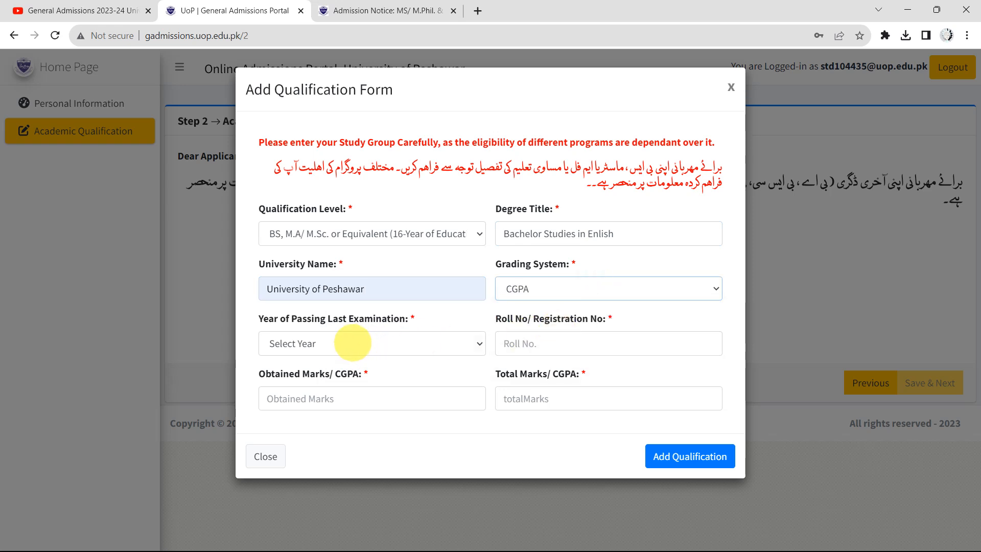
pyautogui.click(353, 343)
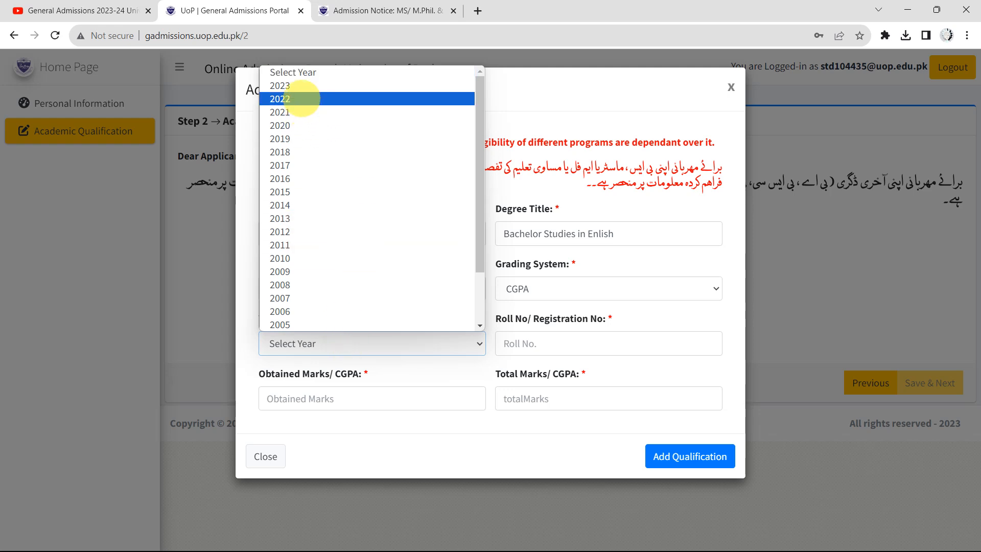
pyautogui.click(301, 99)
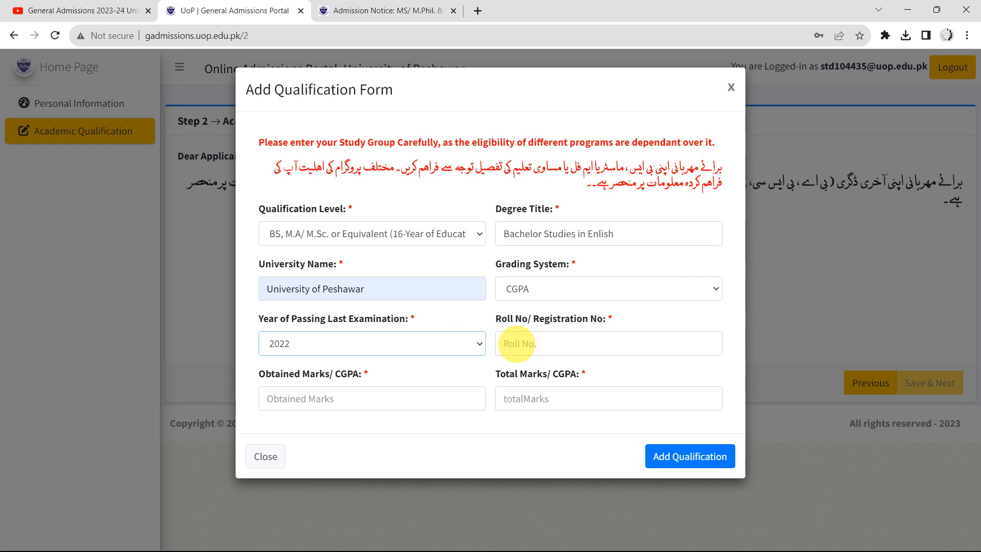
pyautogui.click(516, 343)
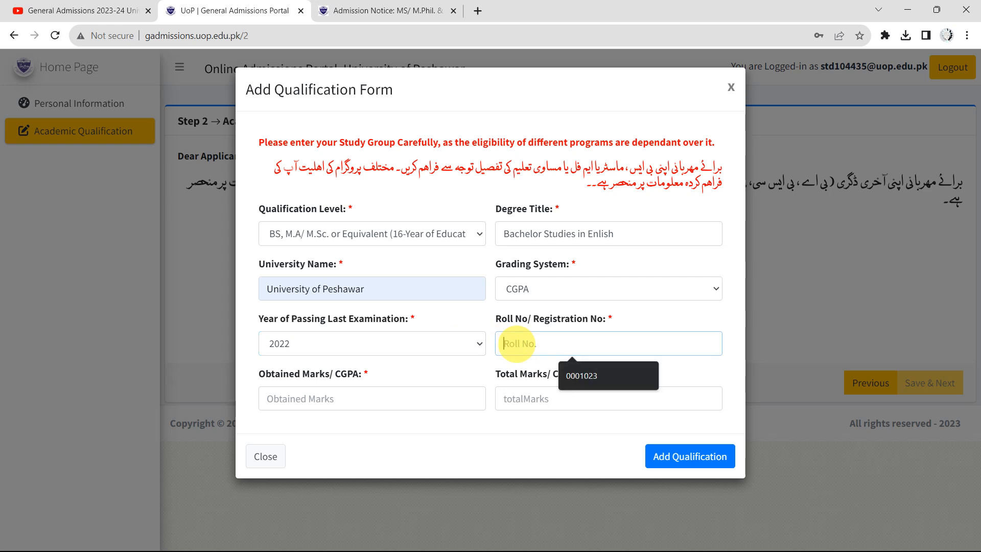
pyautogui.click(618, 376)
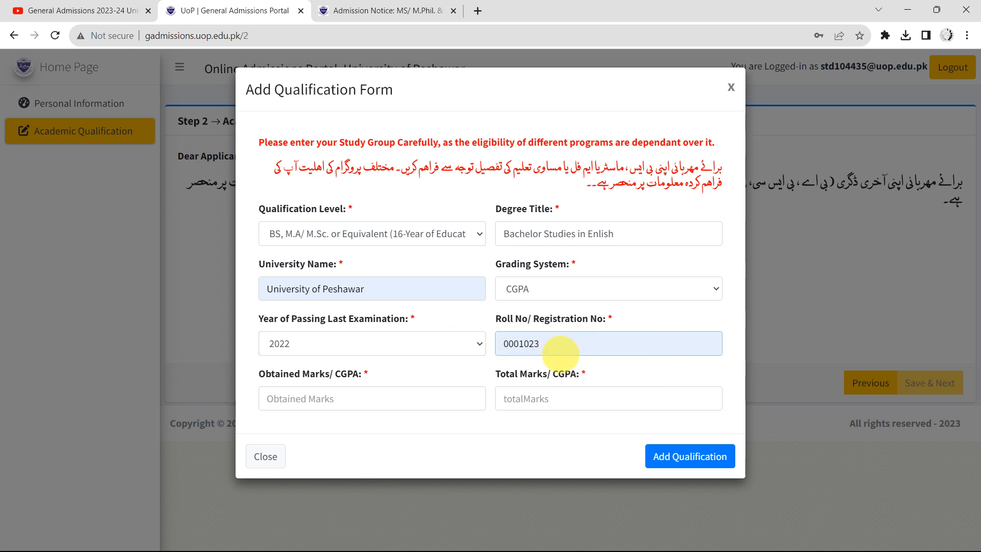
pyautogui.click(279, 399)
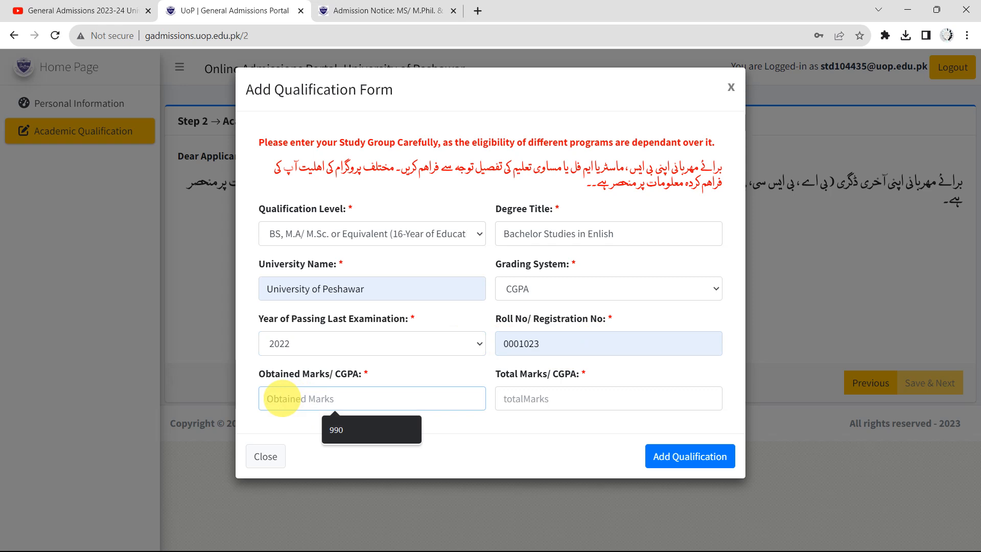
pyautogui.write('2.82')
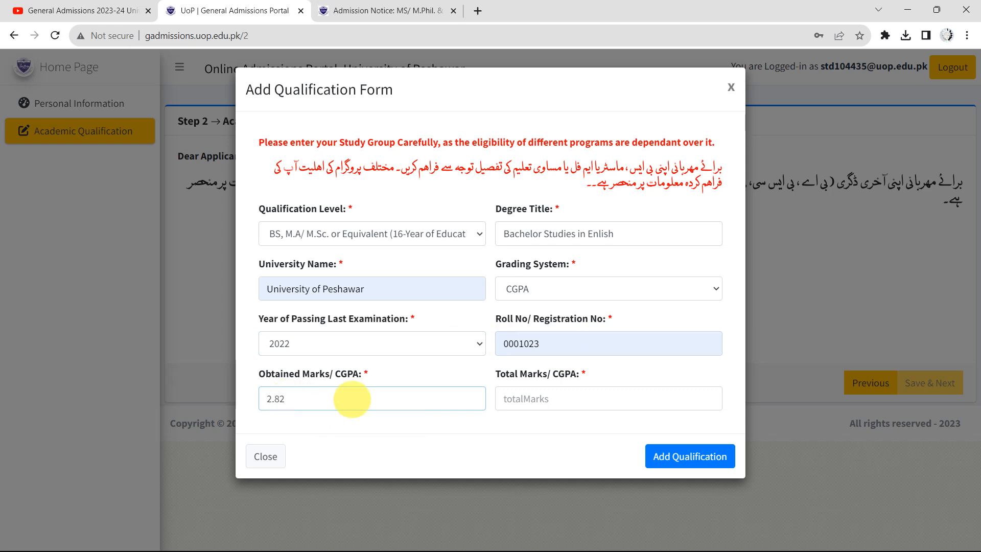
pyautogui.click(528, 404)
pyautogui.write('4.00')
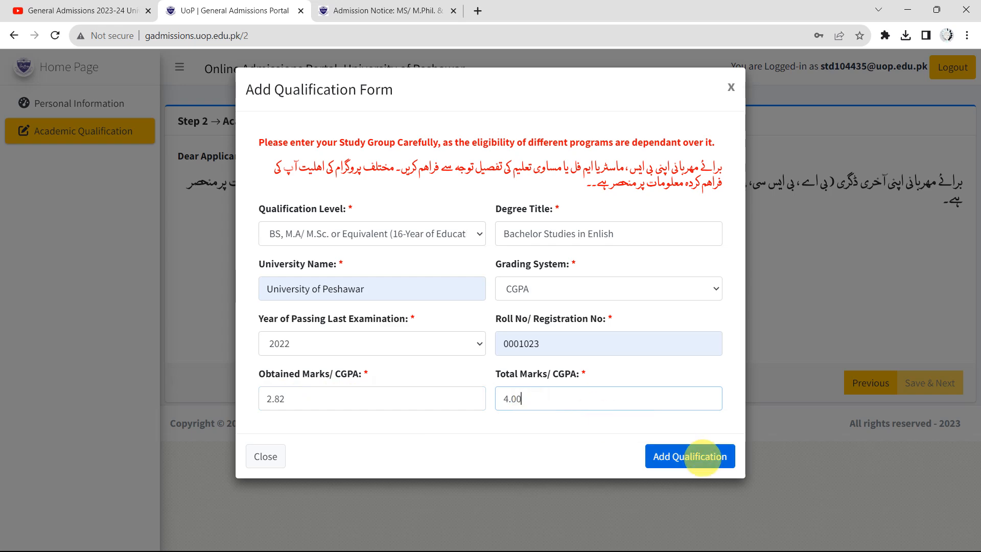
# Add the Bachelor Studies qualification (70.50%) and save to reach Step 3 Entry Test Details
pyautogui.click(695, 459)
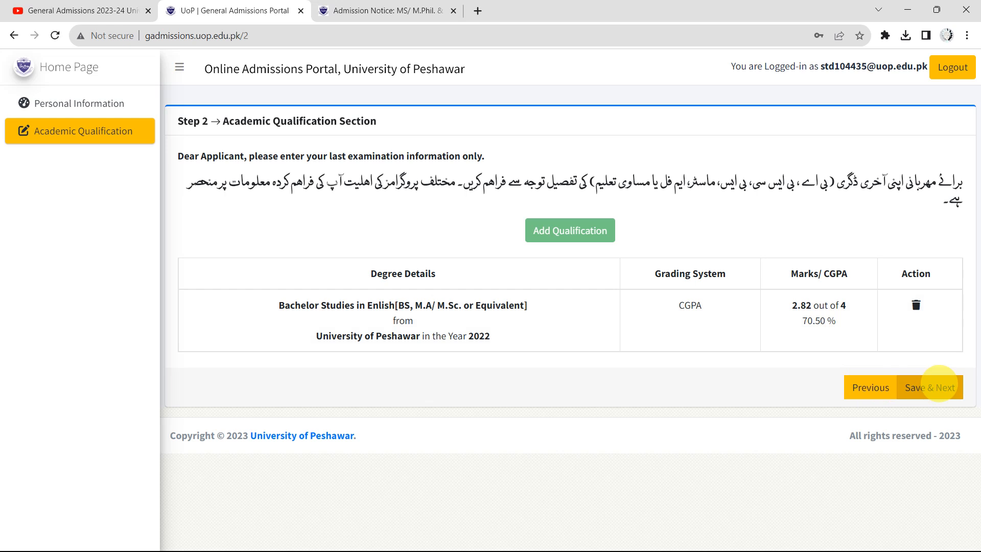
pyautogui.click(938, 387)
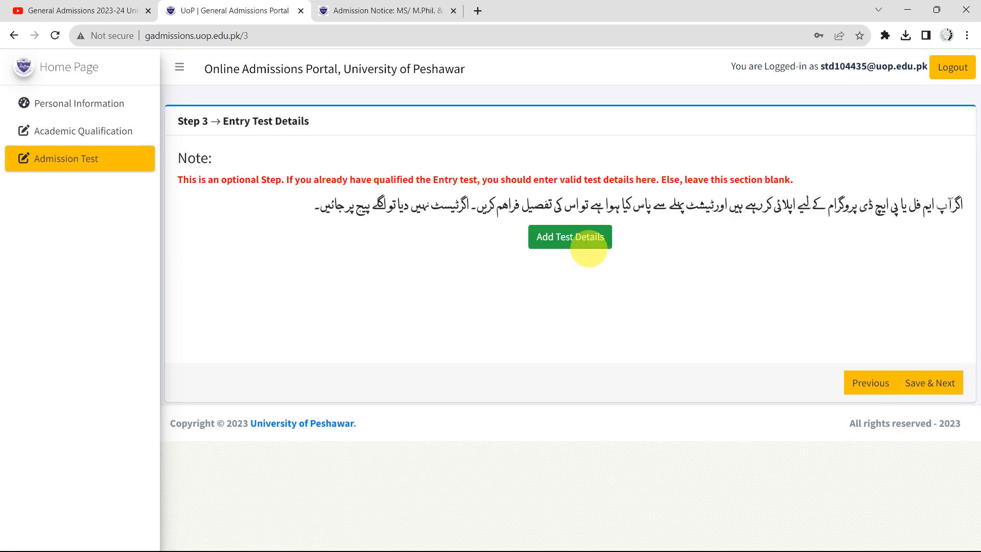
pyautogui.click(555, 237)
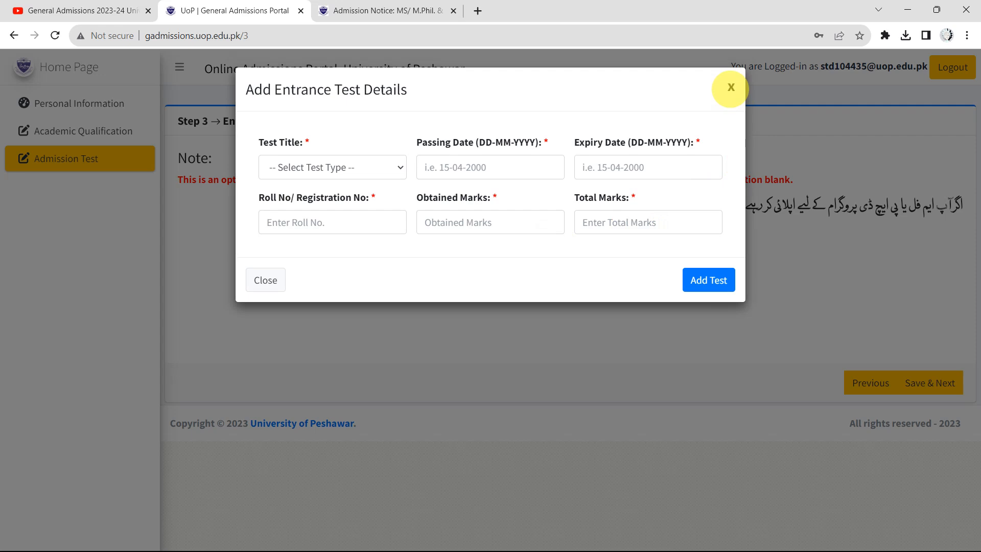
pyautogui.click(373, 168)
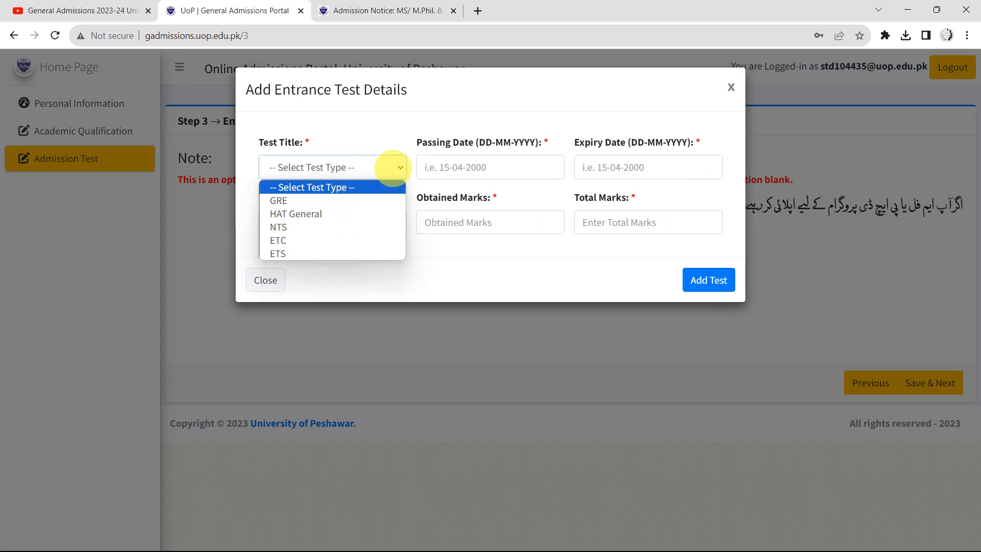
pyautogui.click(393, 167)
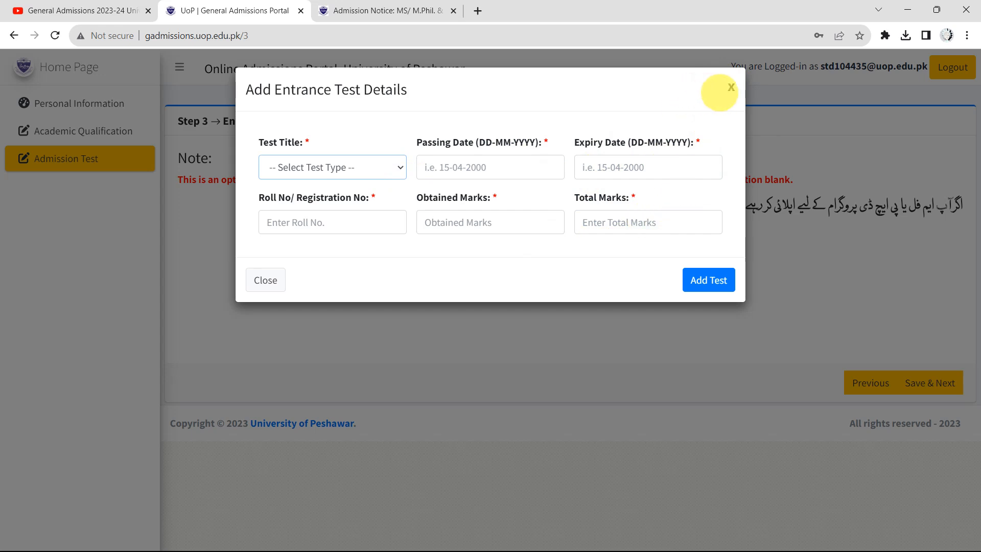
pyautogui.click(731, 89)
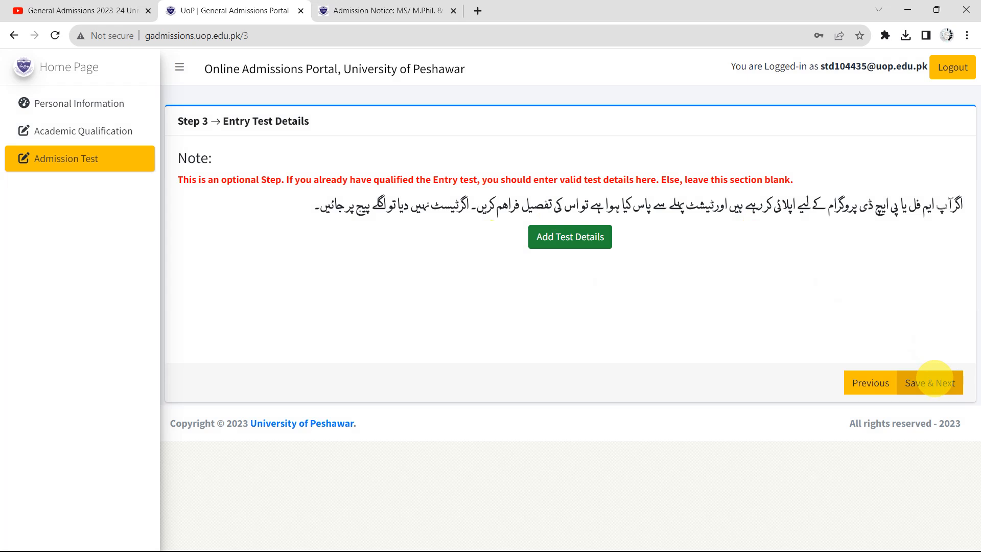
# Skip the entry test step and start a Profile Picture document upload
pyautogui.click(934, 382)
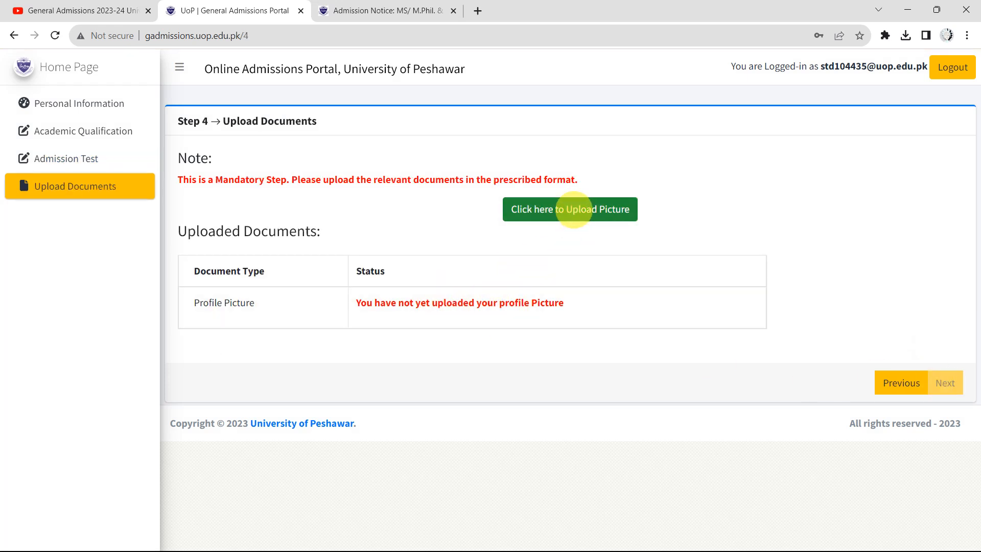
pyautogui.click(573, 210)
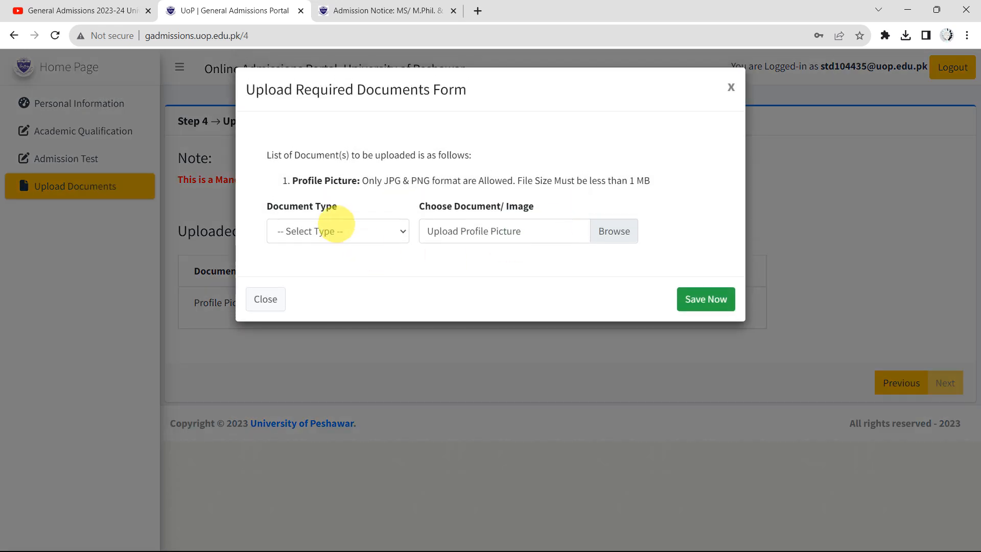
pyautogui.click(332, 225)
pyautogui.click(286, 264)
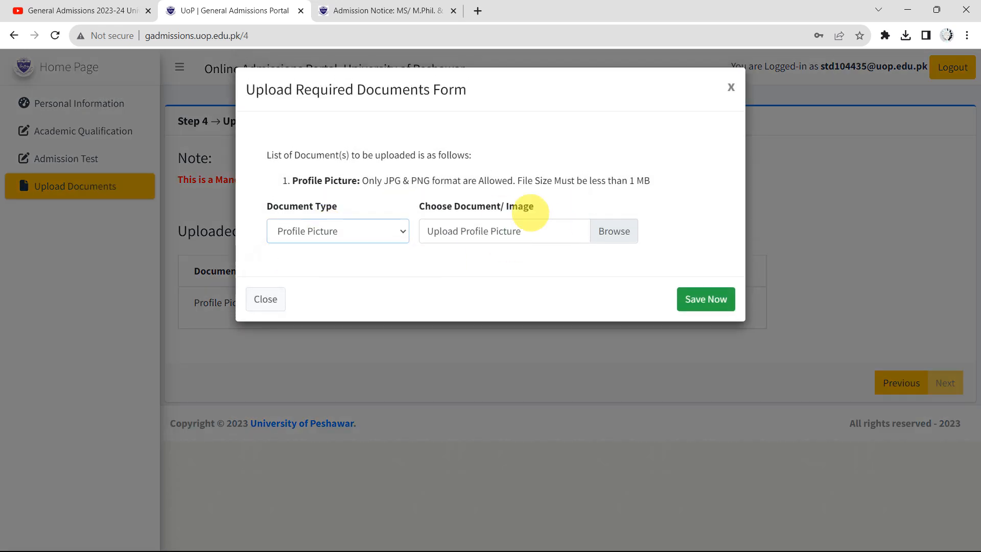
# Pick the photo from the ss folder and save it as the profile picture
pyautogui.click(616, 235)
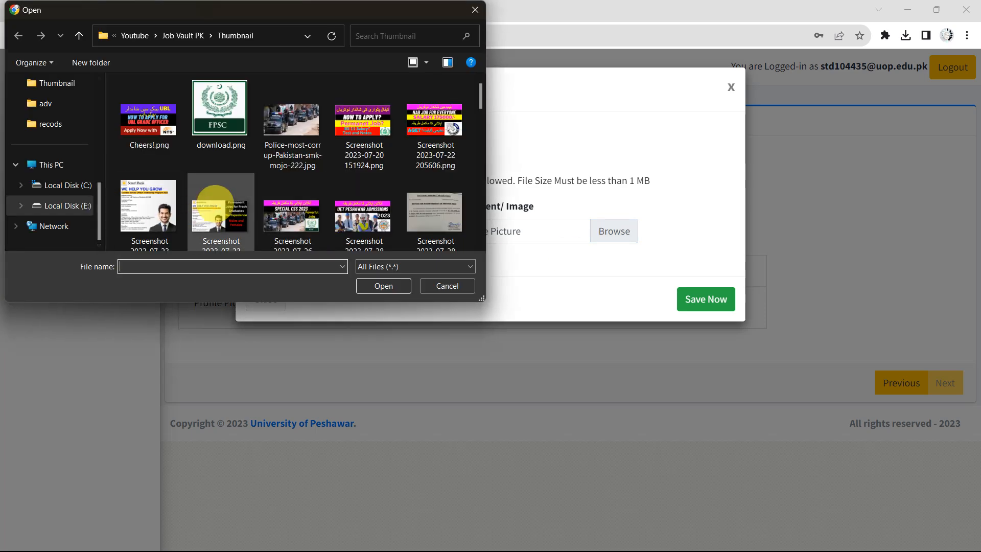
pyautogui.scroll(-5, 215, 203)
pyautogui.scroll(5, 214, 202)
pyautogui.click(171, 36)
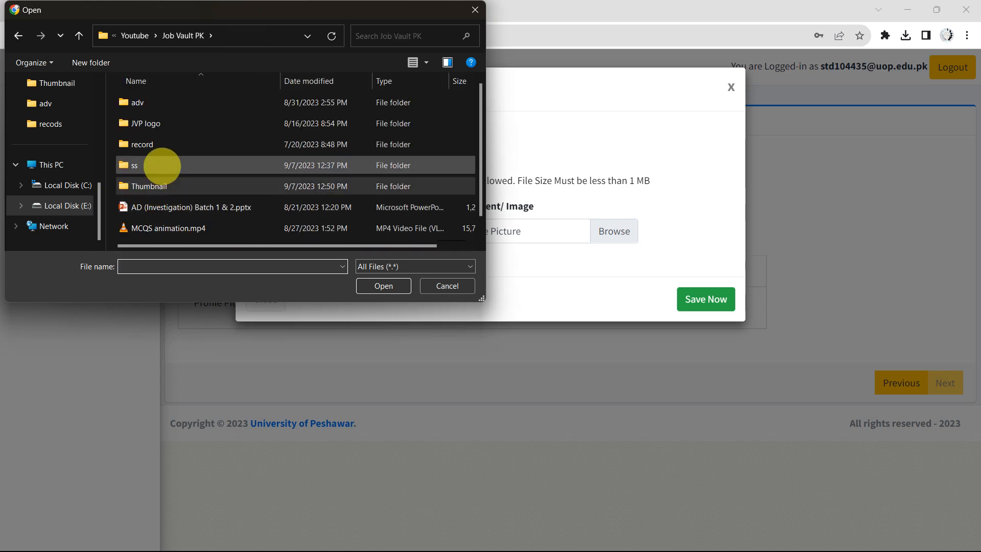
pyautogui.doubleClick(162, 164)
pyautogui.doubleClick(136, 175)
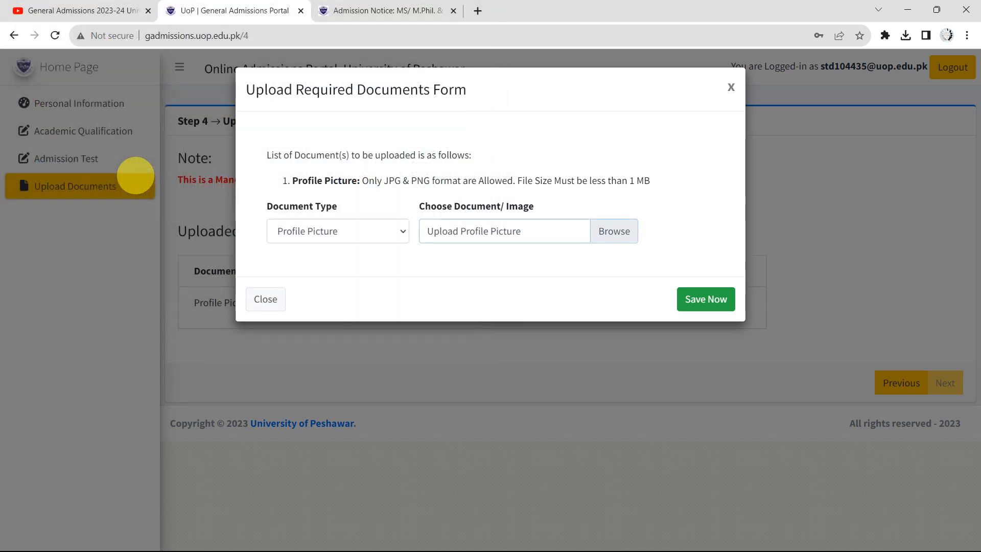
pyautogui.click(701, 299)
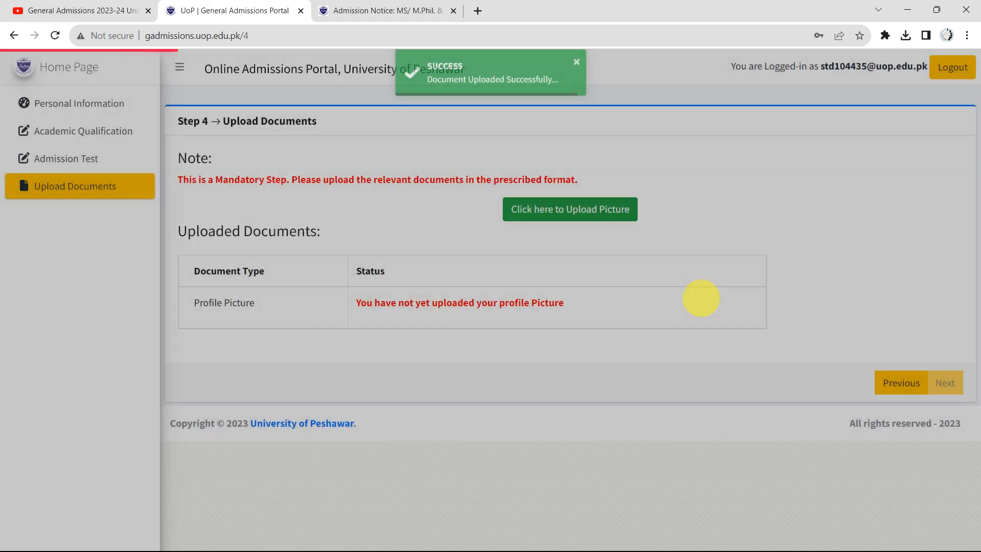
# Scroll the Uploaded Documents table to confirm the Profile Picture row shows the photo
pyautogui.scroll(5, 587, 346)
pyautogui.scroll(2, 589, 348)
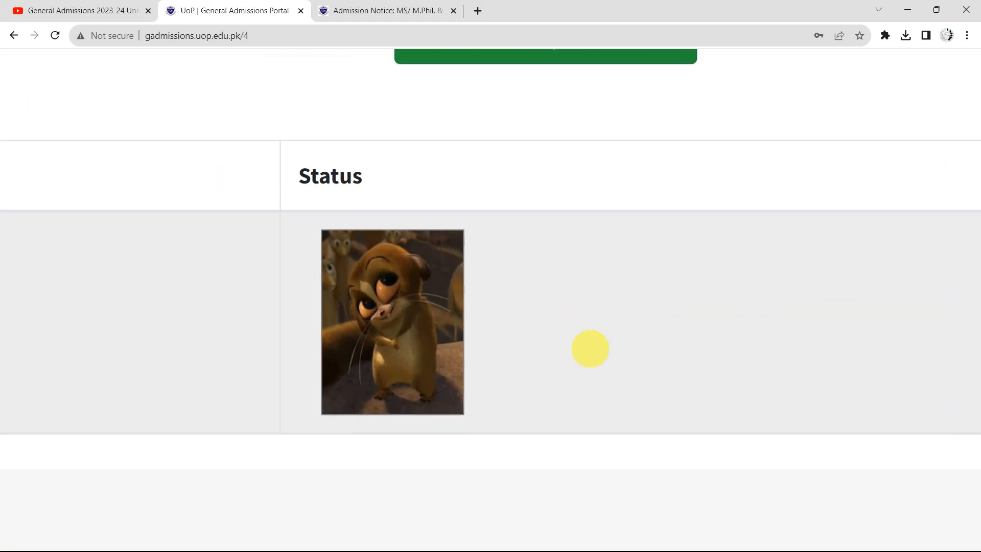
pyautogui.hscroll(-2, 263, 327)
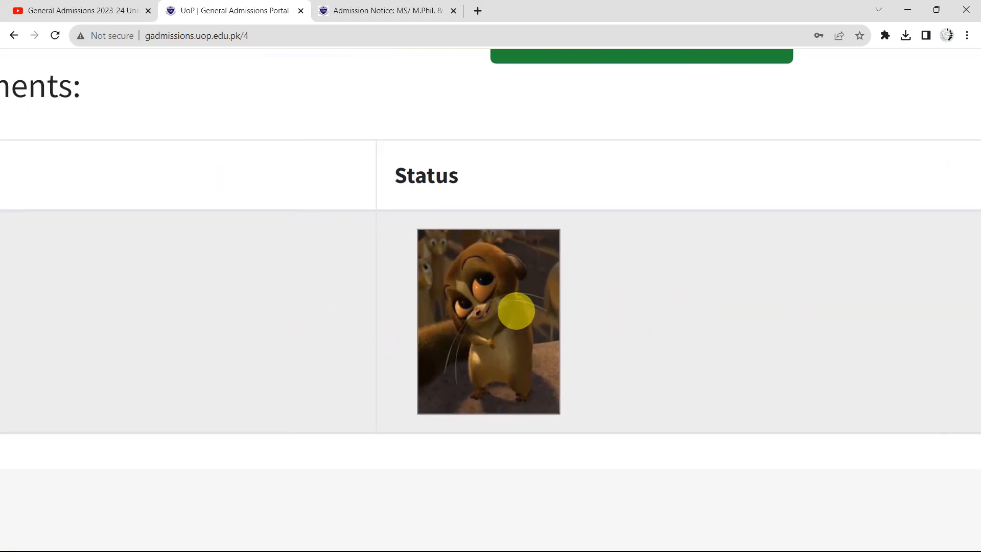
pyautogui.scroll(-7, 516, 311)
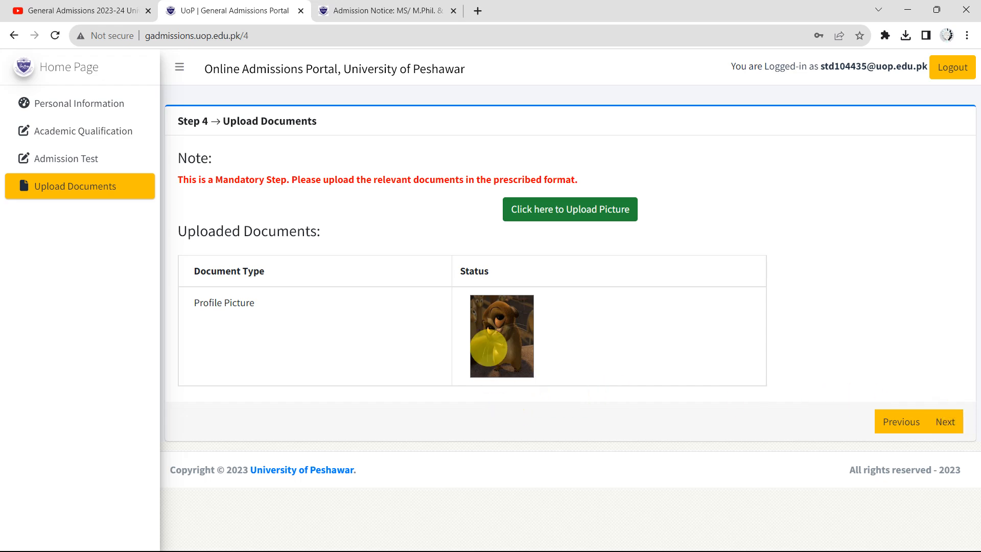
pyautogui.scroll(5, 490, 372)
pyautogui.scroll(-5, 487, 345)
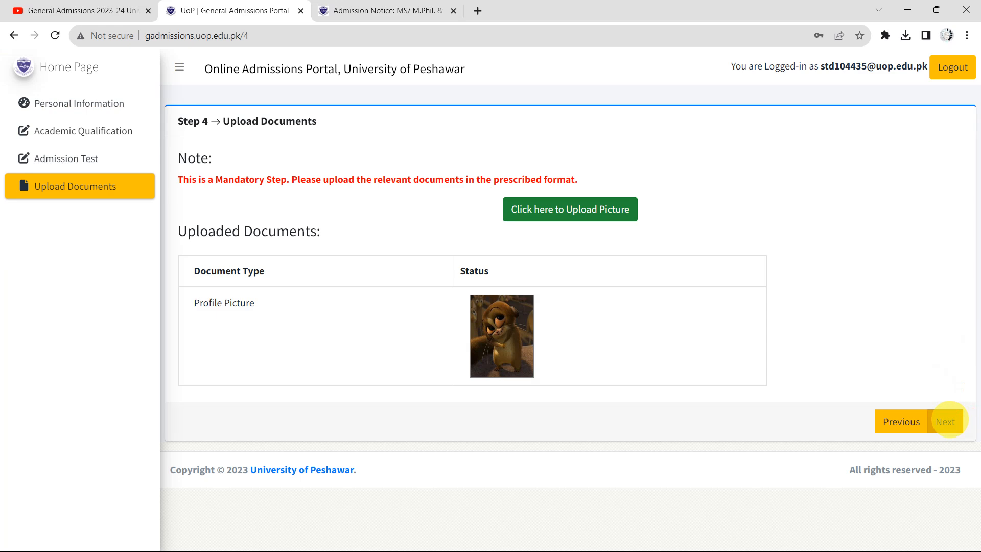
# Continue to Apply for Admission and select the Graduate Degree Program (MS/ M.Phil. & Ph.D.) advertisement and Department of Urdu
pyautogui.click(946, 420)
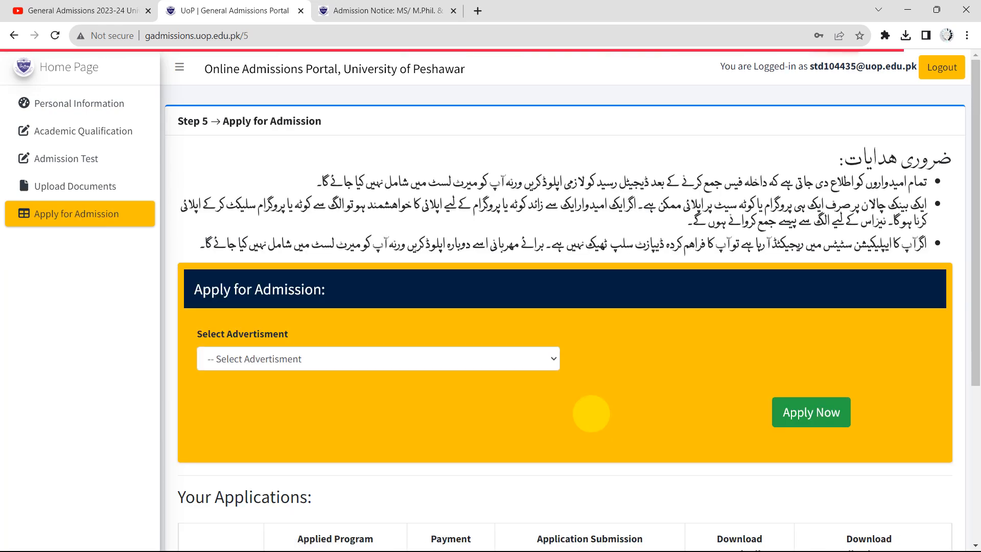
pyautogui.scroll(-2, 505, 378)
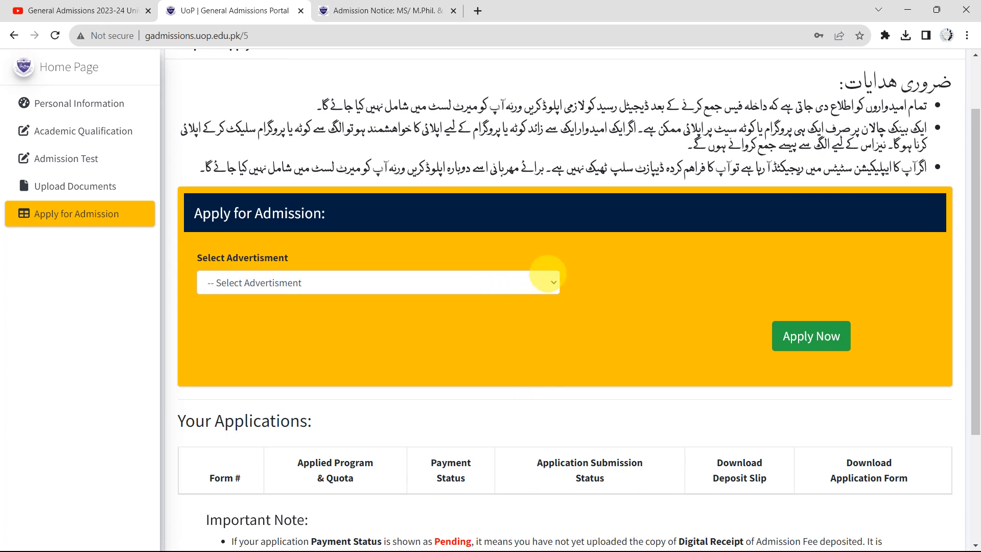
pyautogui.click(547, 278)
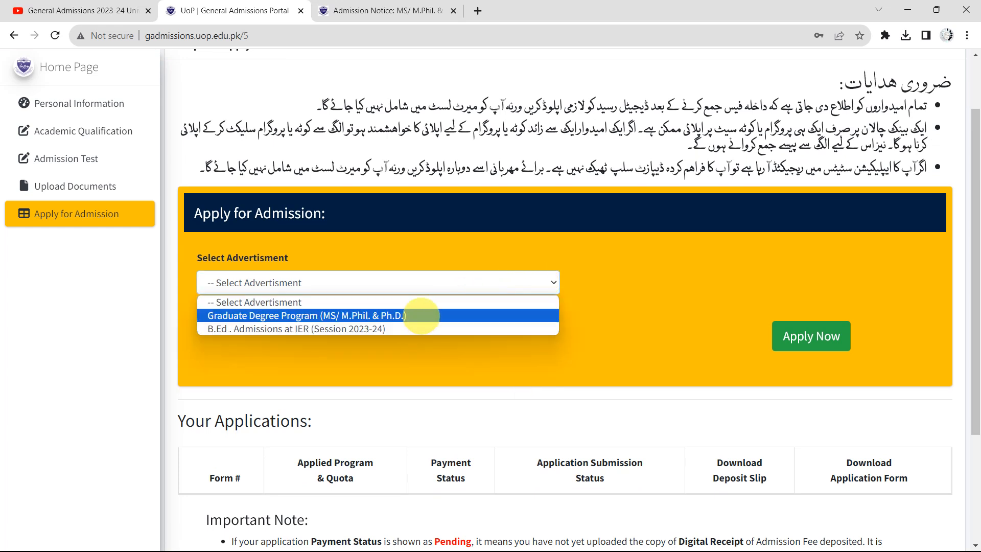
pyautogui.click(420, 315)
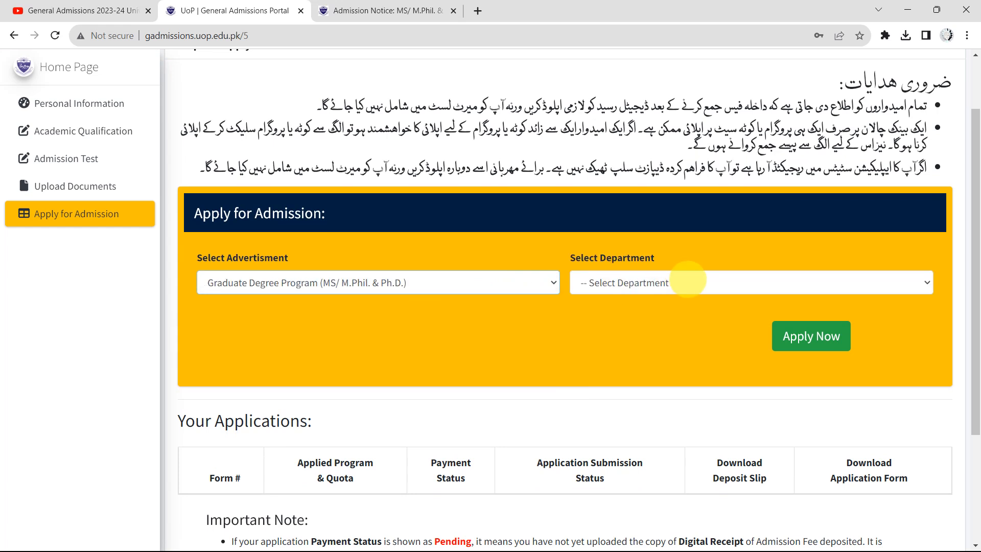
pyautogui.click(686, 281)
pyautogui.scroll(-1, 686, 232)
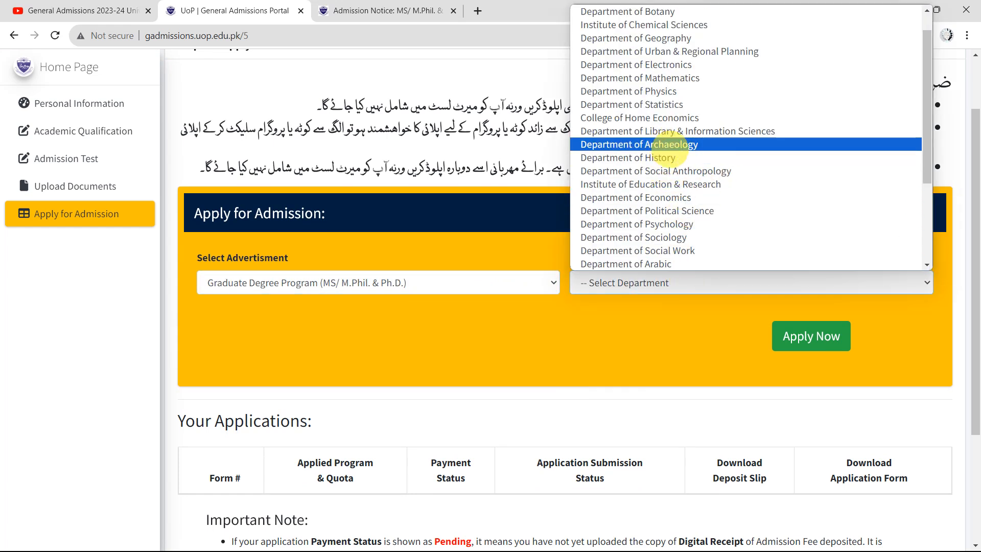
pyautogui.scroll(1, 680, 157)
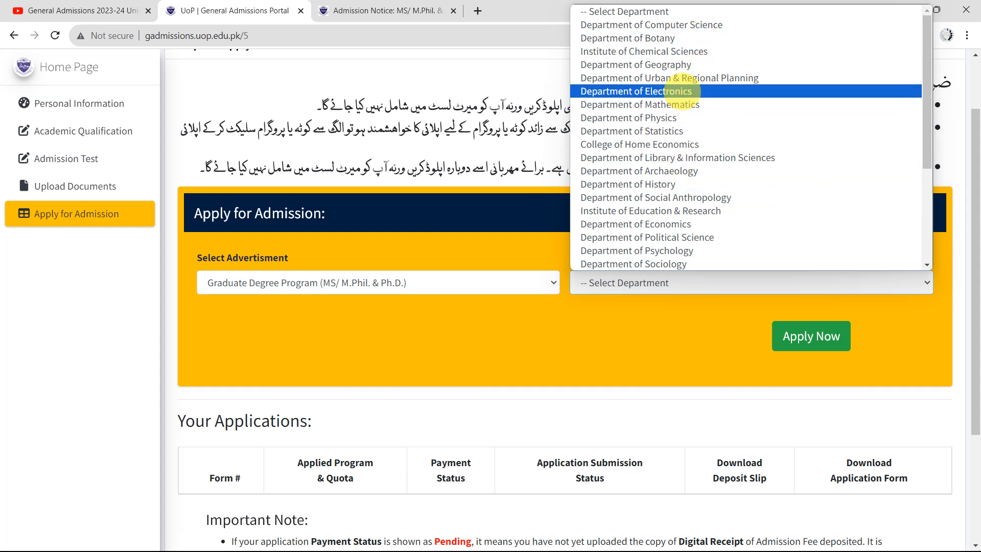
pyautogui.scroll(-3, 710, 153)
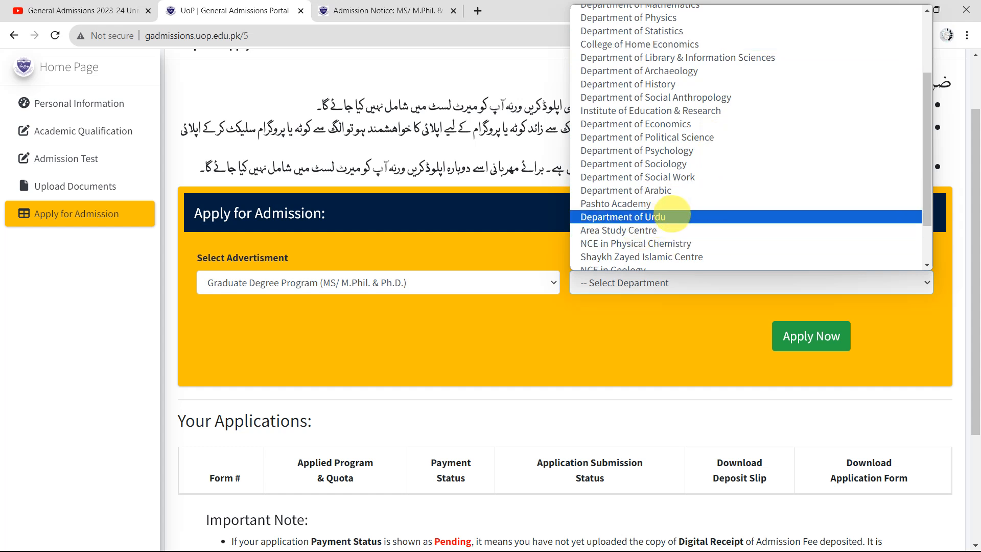
pyautogui.click(671, 215)
# Choose MS/ M.Phil. in Urdu as the program under Open Quota
pyautogui.scroll(-1, 519, 307)
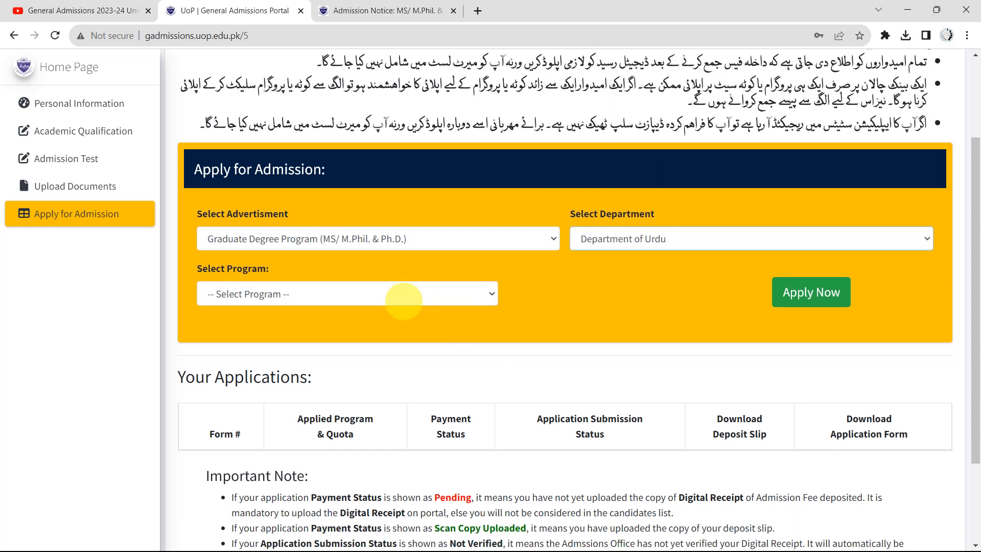
pyautogui.click(401, 295)
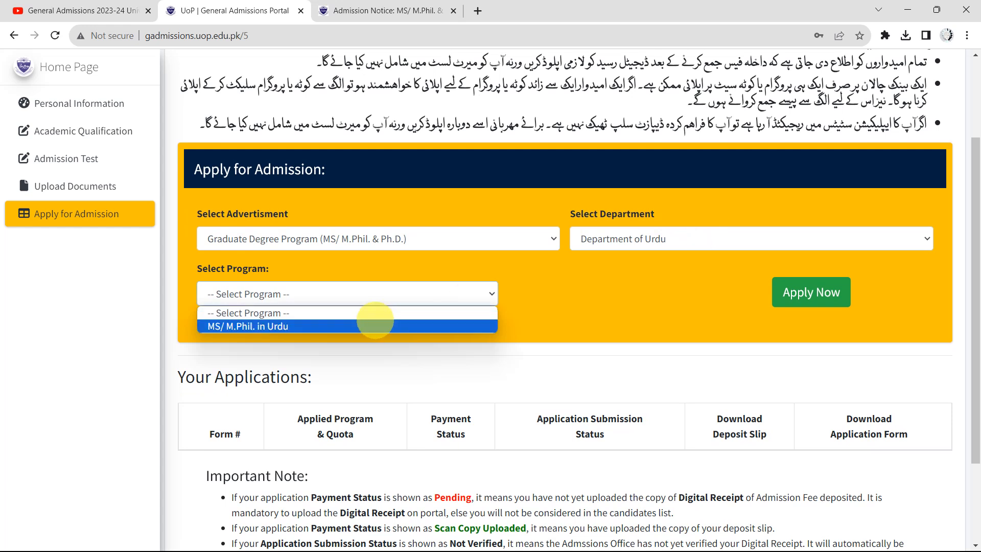
pyautogui.click(362, 325)
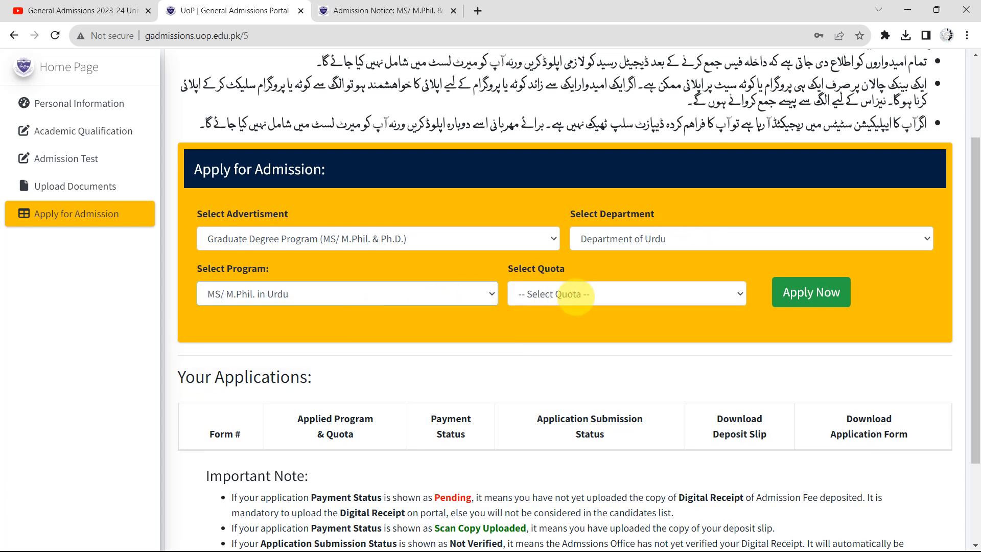
pyautogui.click(612, 294)
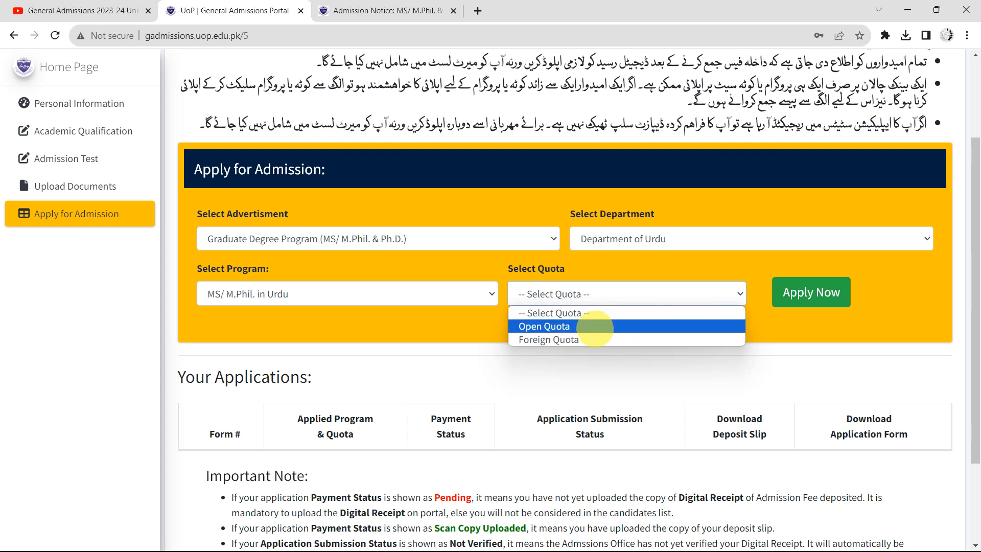
pyautogui.click(594, 327)
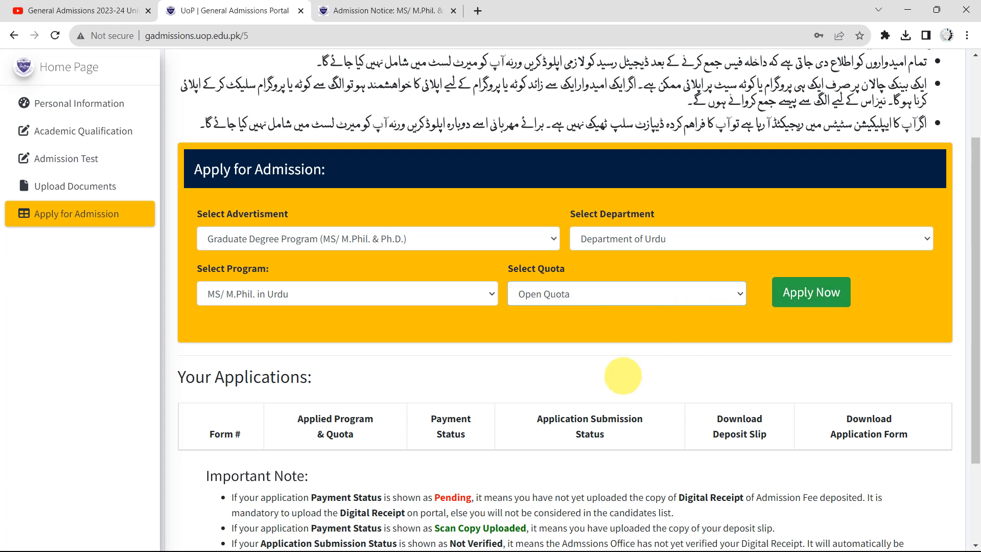
# Scroll down the Apply for Admission form toward the Your Applications table
pyautogui.scroll(-2, 618, 383)
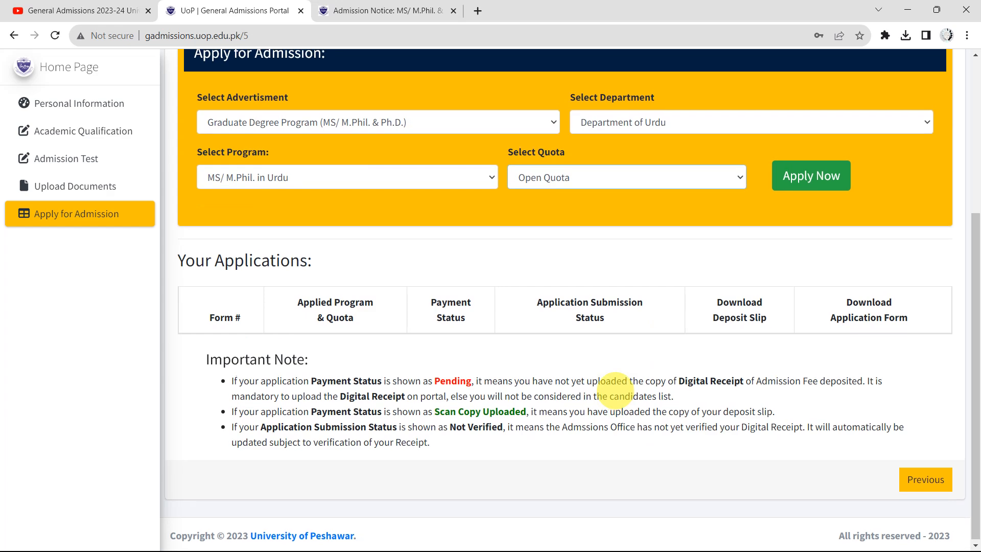